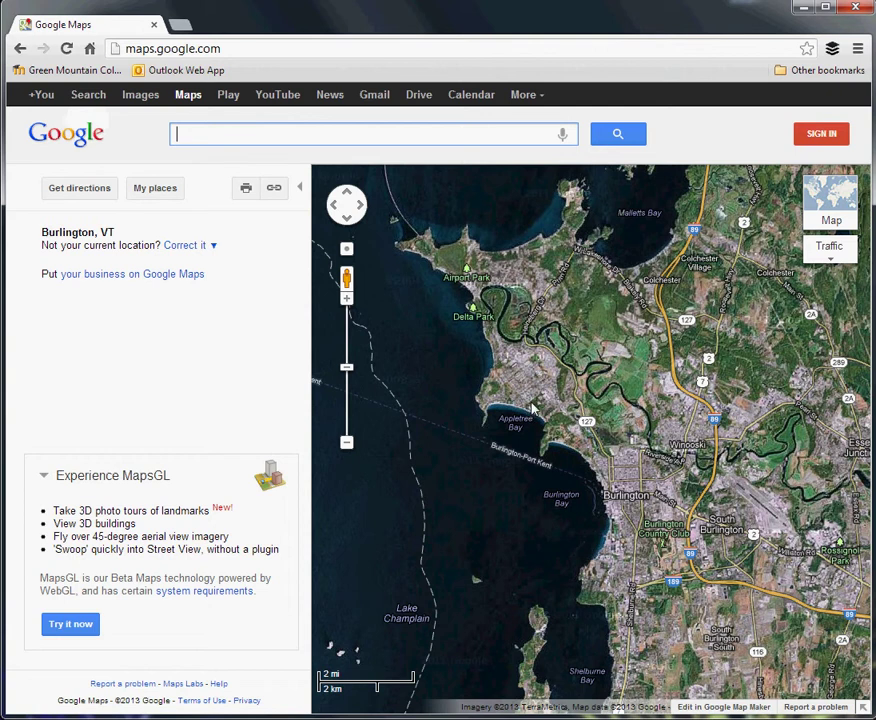
Open the Google account sign-in page from the Google Maps view of Burlington.
click(820, 134)
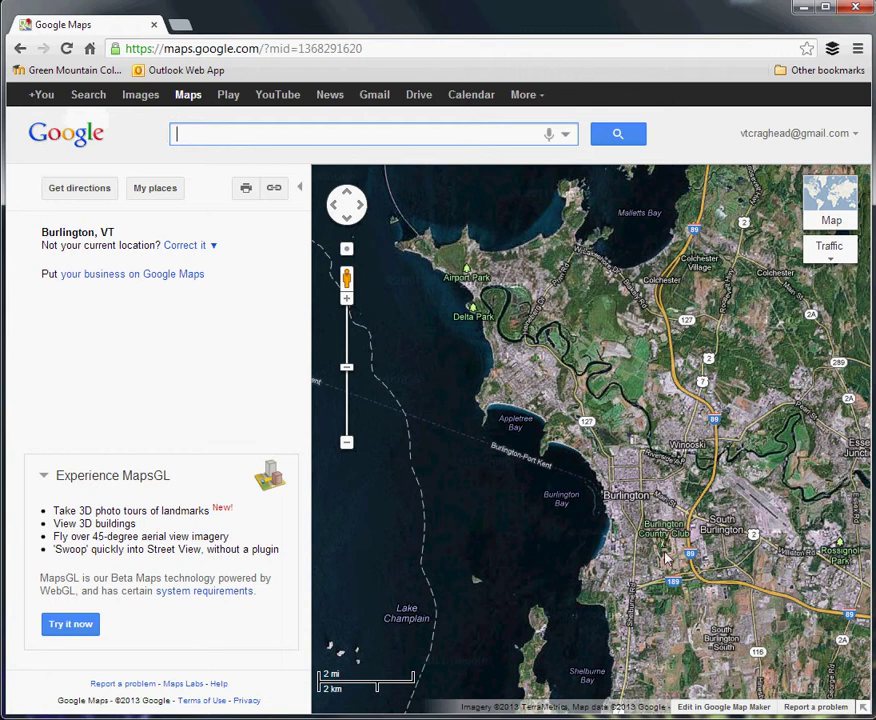
Open My places and start a new custom map.
scroll(665, 558, down, 1)
scroll(615, 525, up, 1)
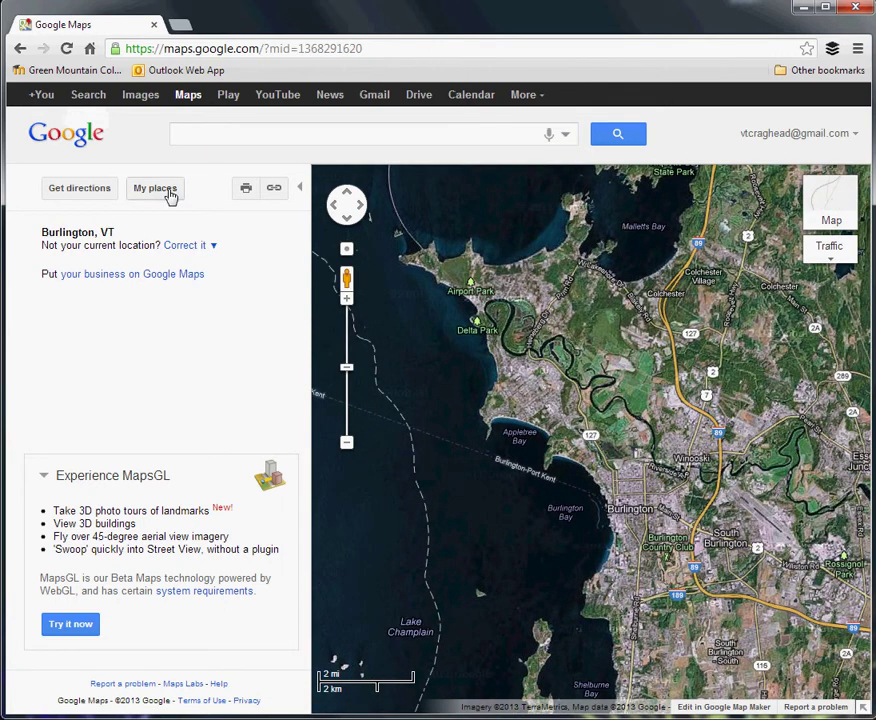
click(170, 192)
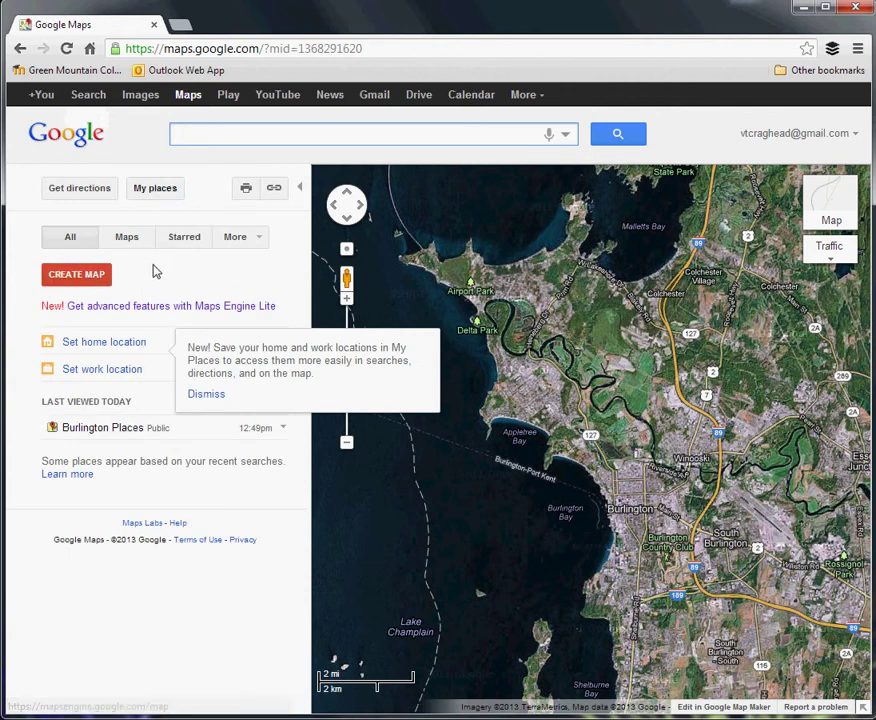
click(70, 277)
Rename the untitled map to 'Potholes' and save it.
click(76, 302)
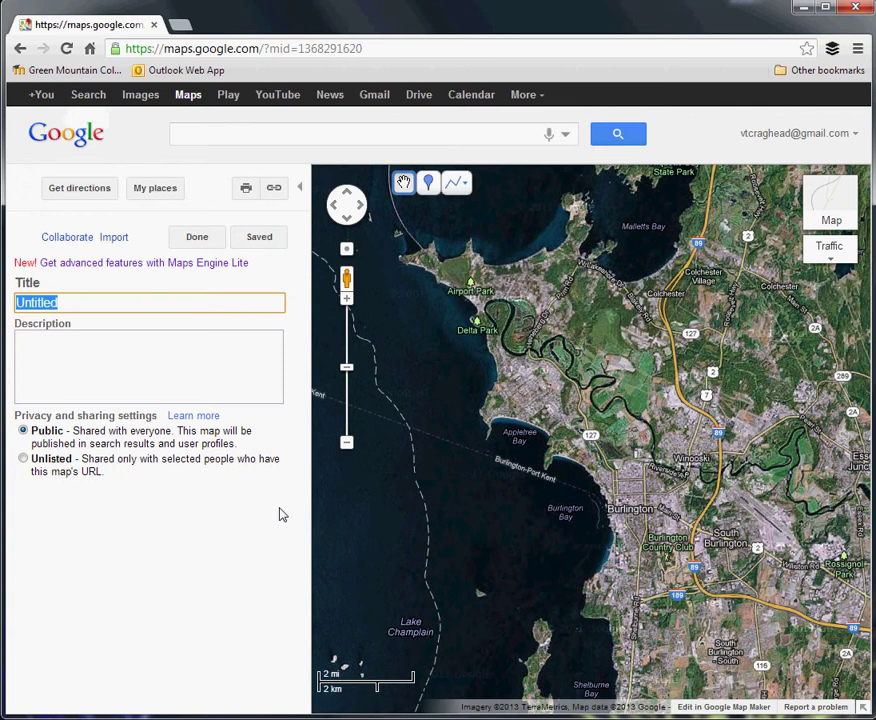
text(Potholes)
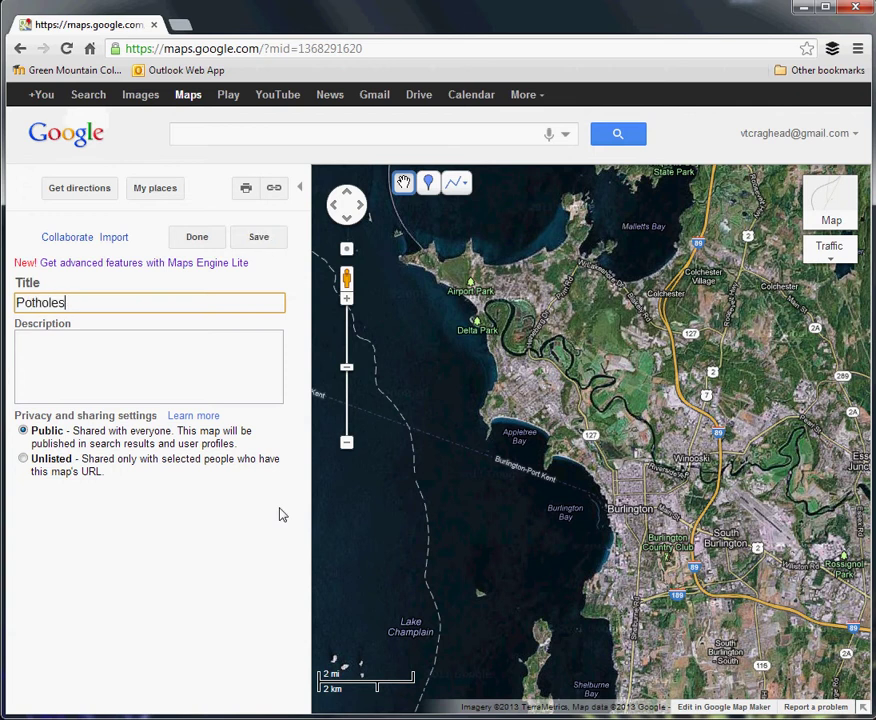
click(240, 237)
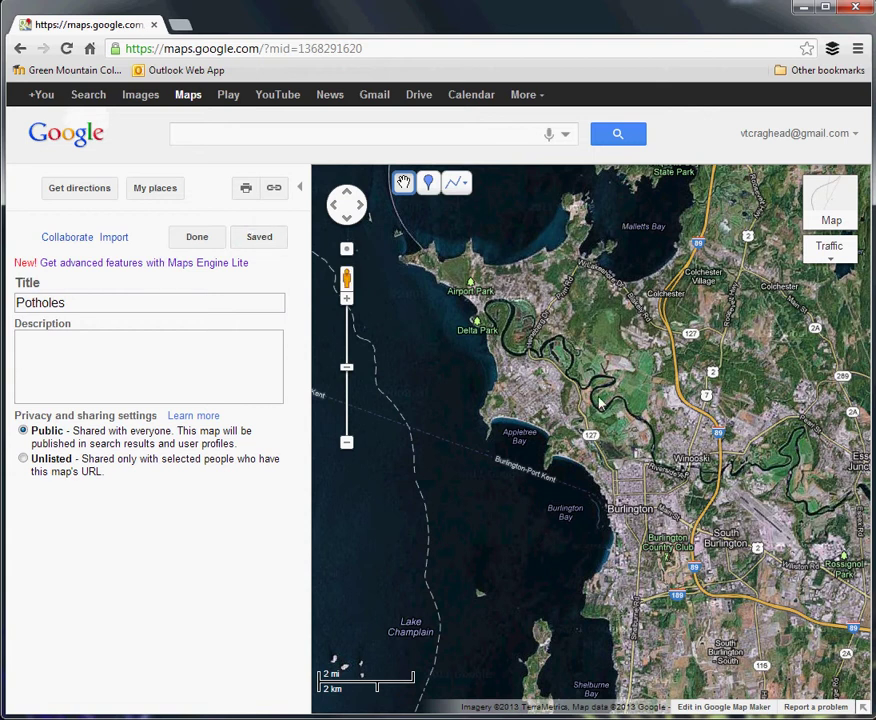
Zoom in on North Ave and drop a placemark titled 'Pothole' on the road.
scroll(566, 435, up, 1)
scroll(566, 435, up, 4)
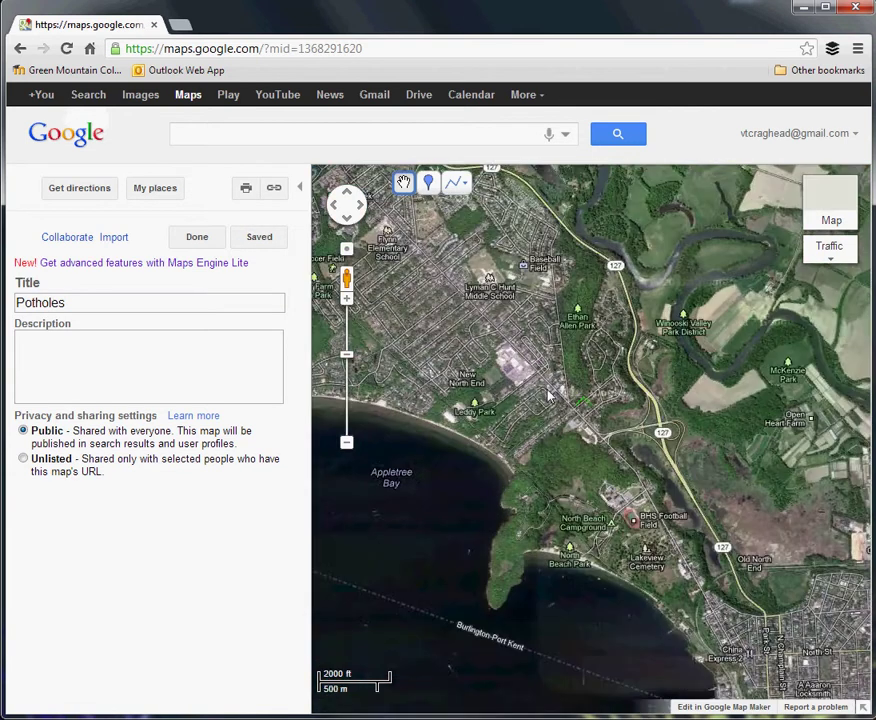
scroll(720, 522, up, 3)
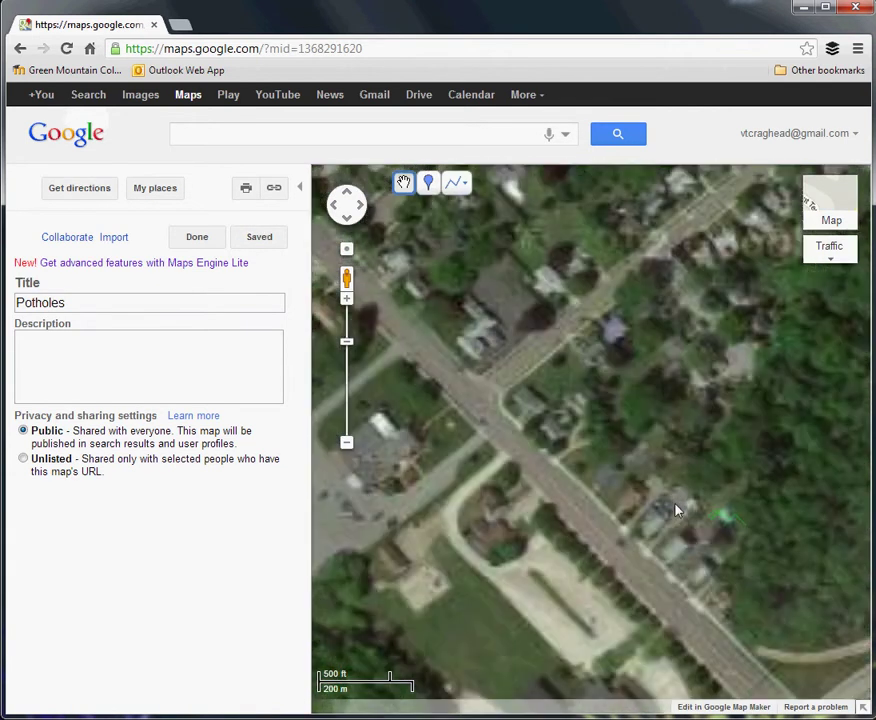
scroll(658, 550, up, 1)
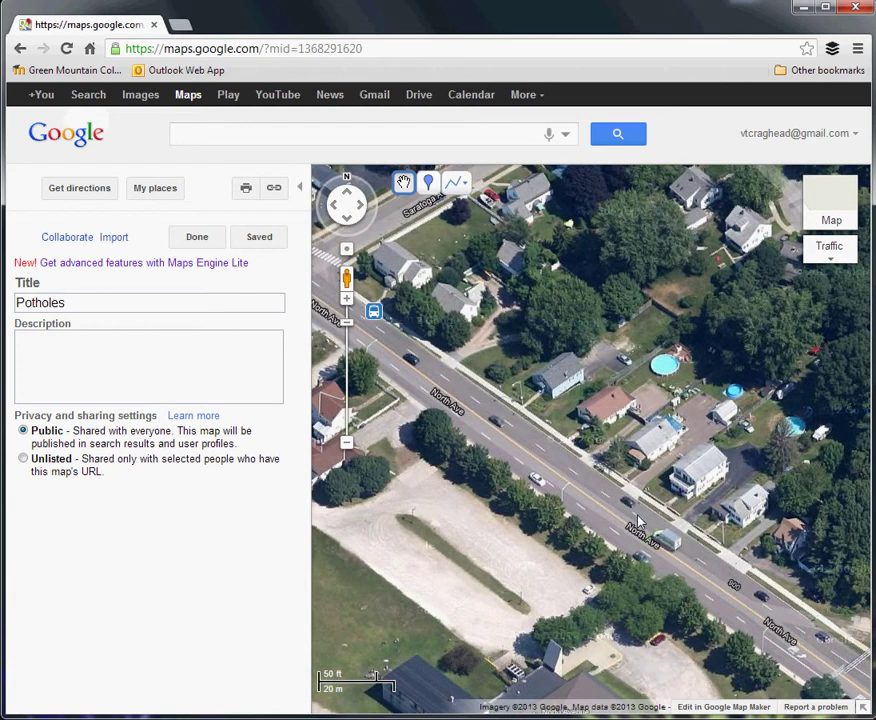
click(429, 183)
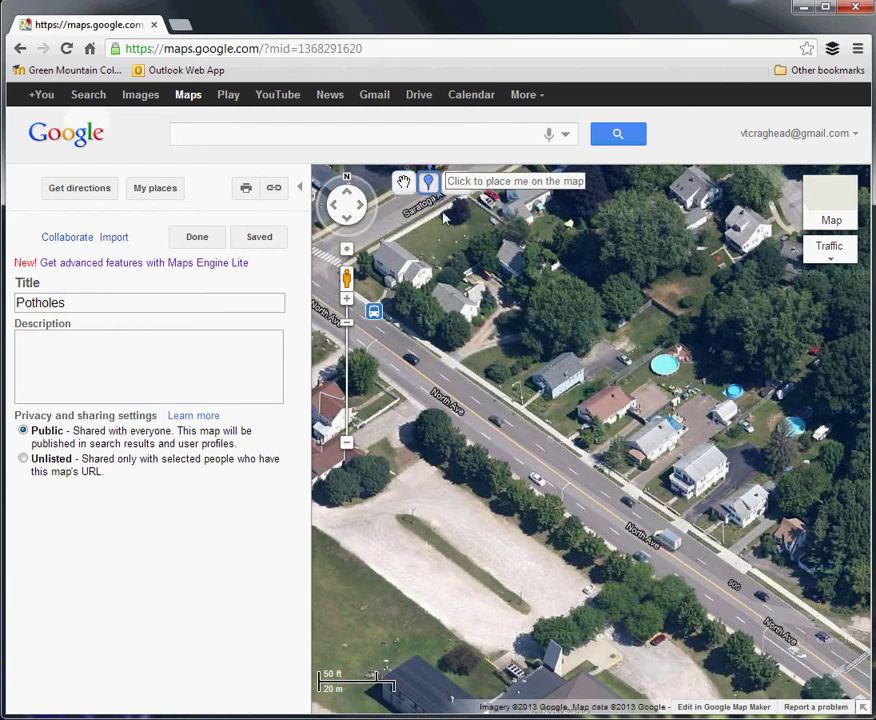
click(587, 476)
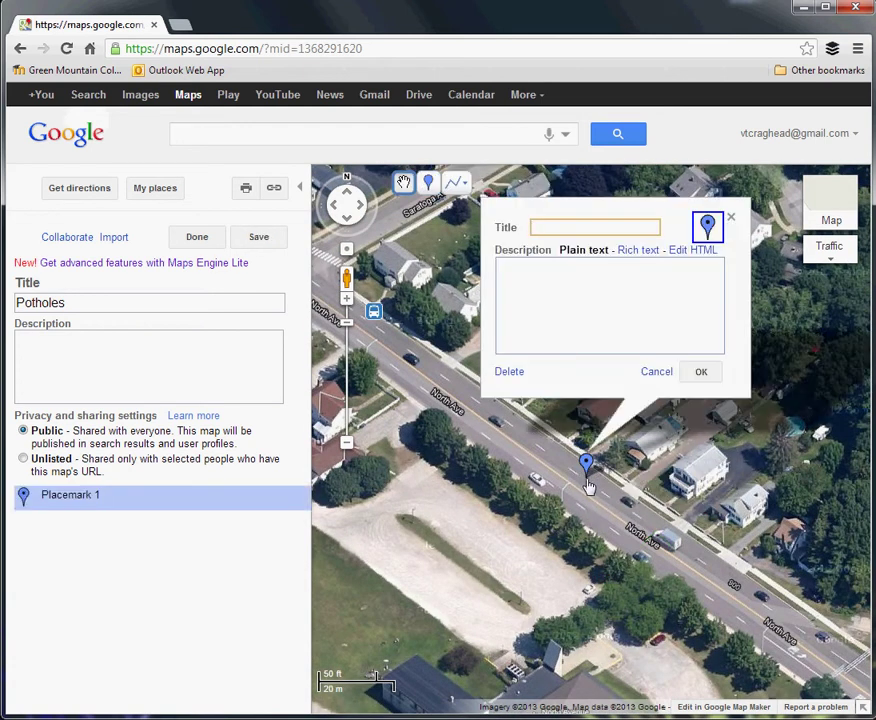
text(Pothole)
click(709, 228)
Give the Pothole placemark the orange warning icon and confirm the placemark.
scroll(680, 288, down, 2)
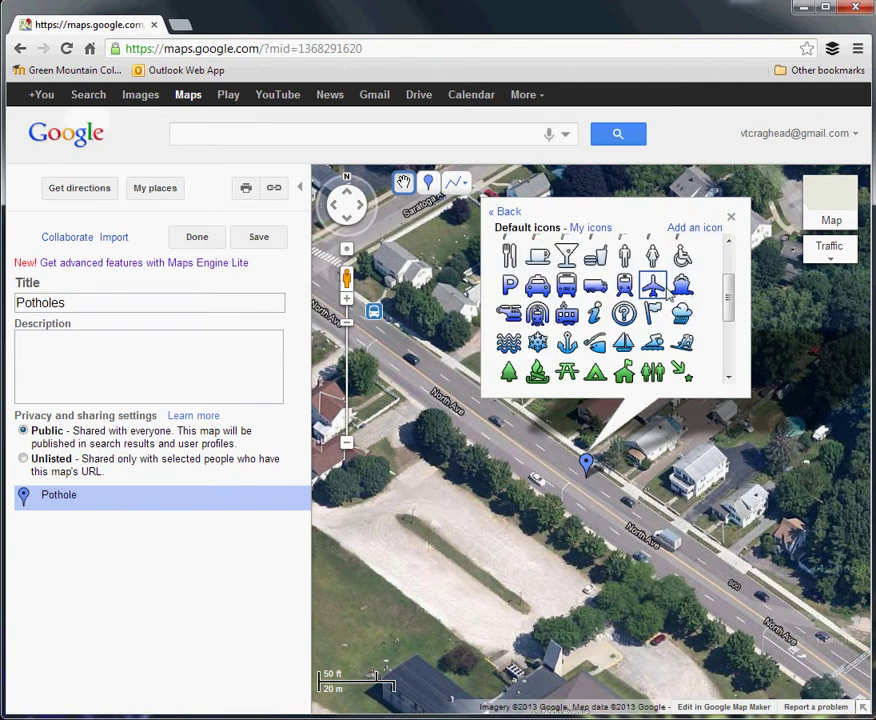
scroll(668, 287, down, 2)
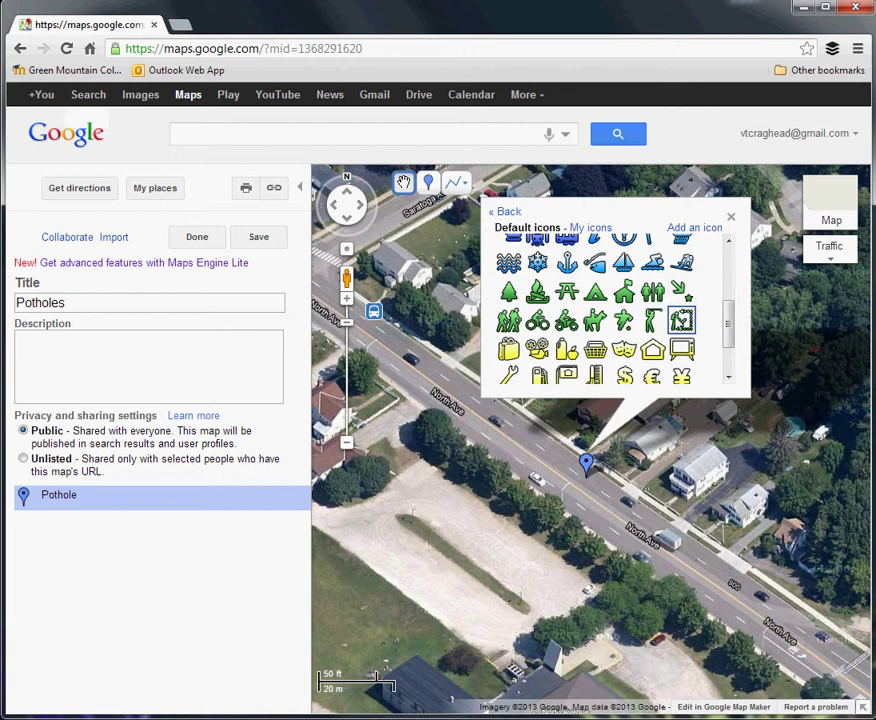
scroll(680, 318, down, 2)
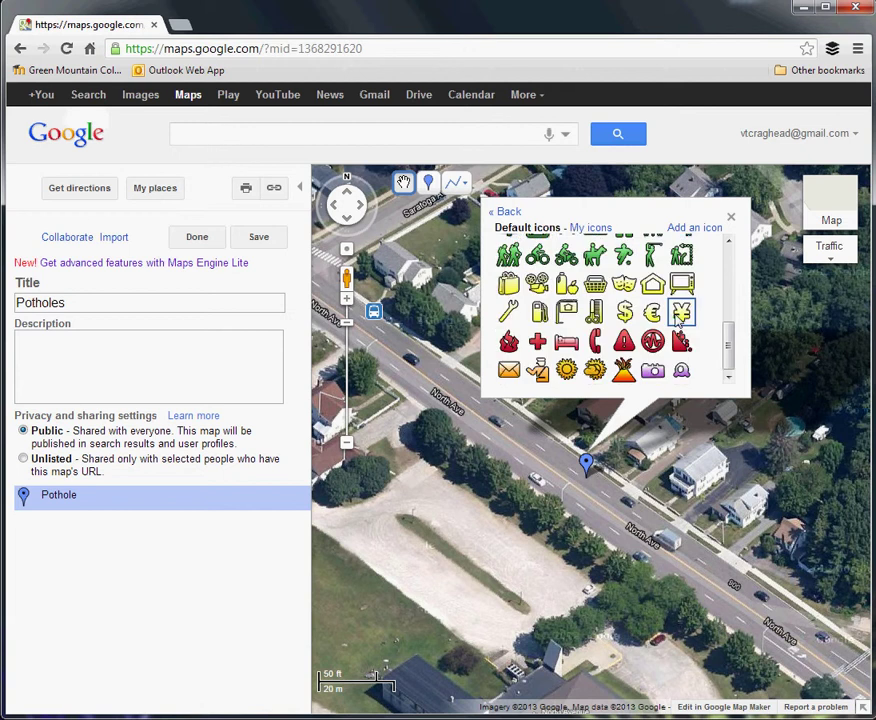
click(623, 370)
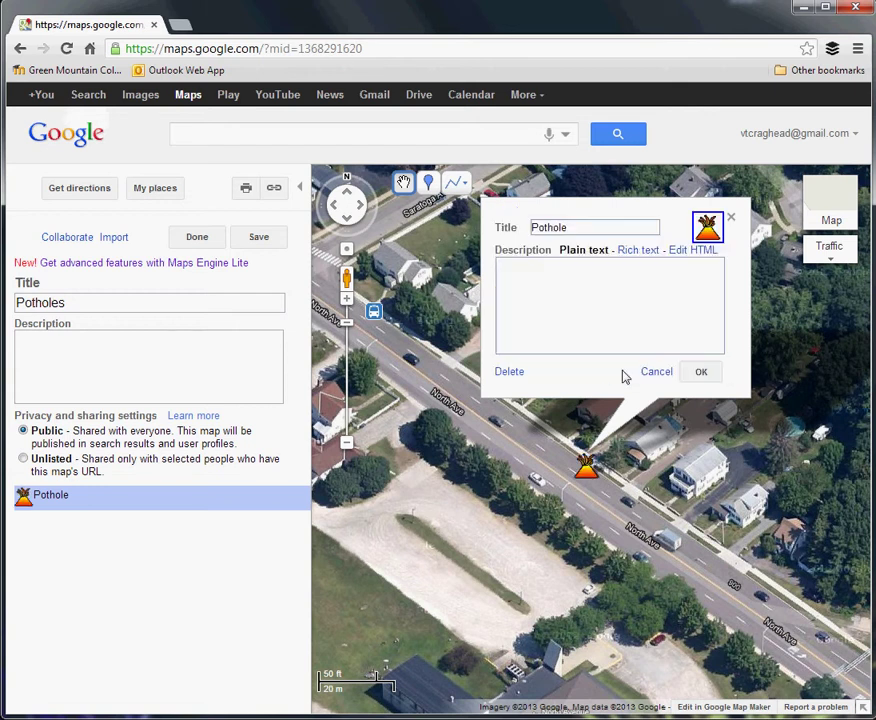
click(703, 373)
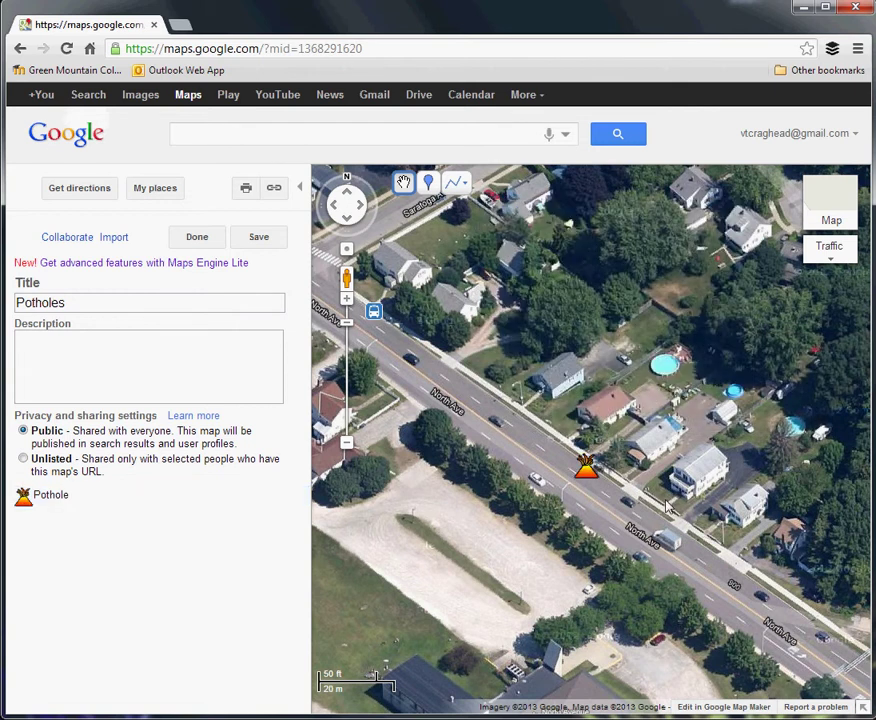
click(346, 443)
Zoom out to see the Pothole marker among the northern Burlington neighbourhoods.
click(346, 443)
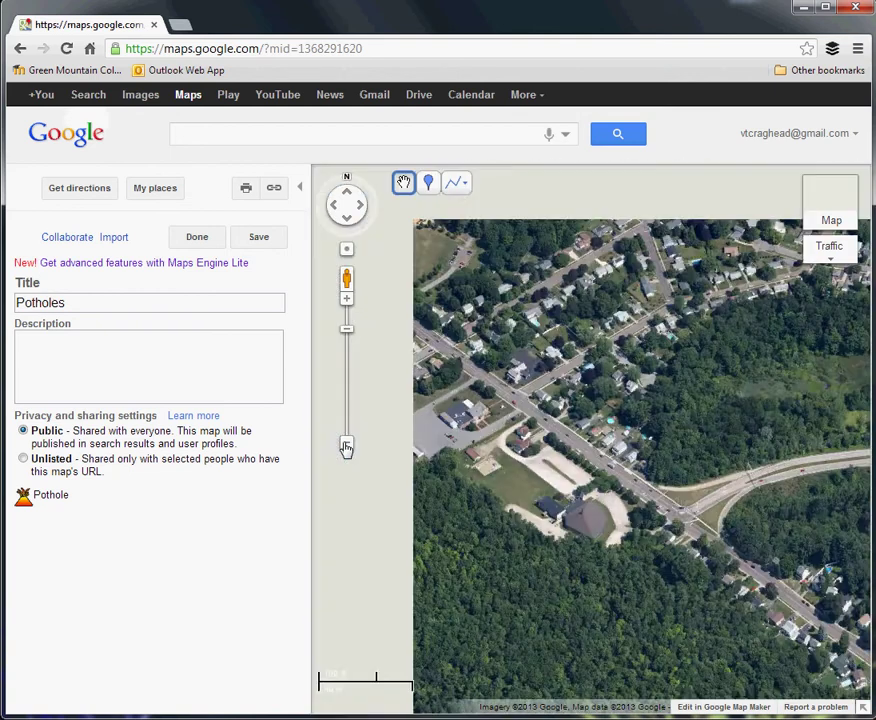
click(346, 443)
click(346, 445)
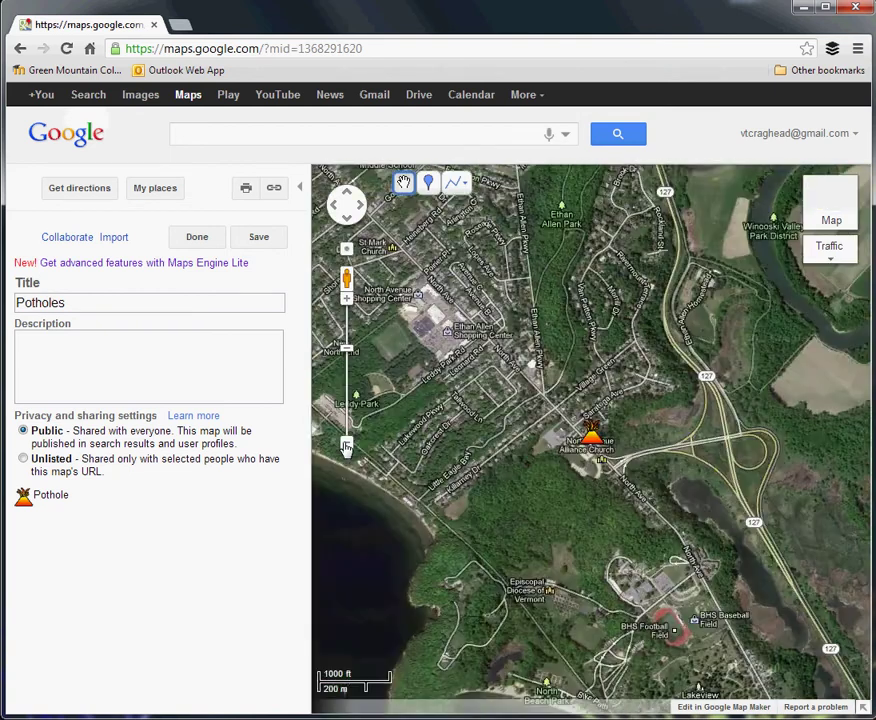
click(346, 445)
click(346, 445)
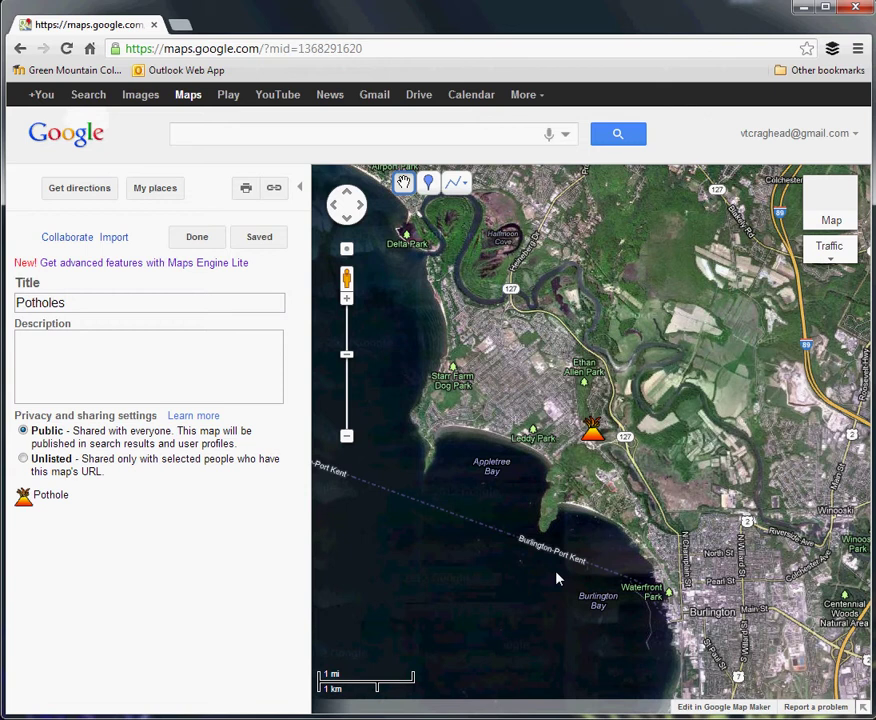
Import the btvbound.kml boundary file from the computer into the Potholes map.
click(114, 238)
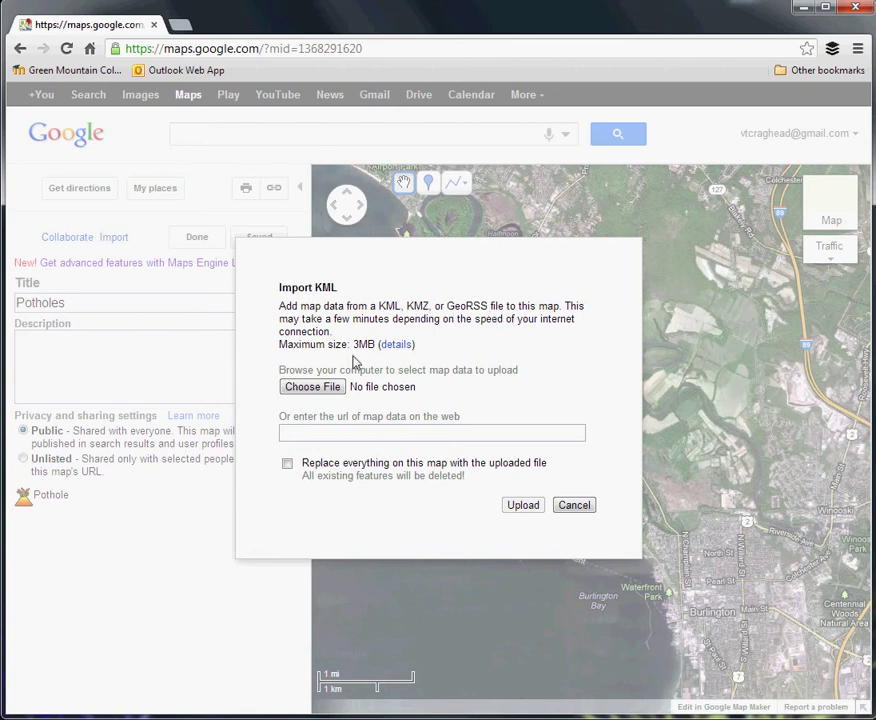
click(311, 387)
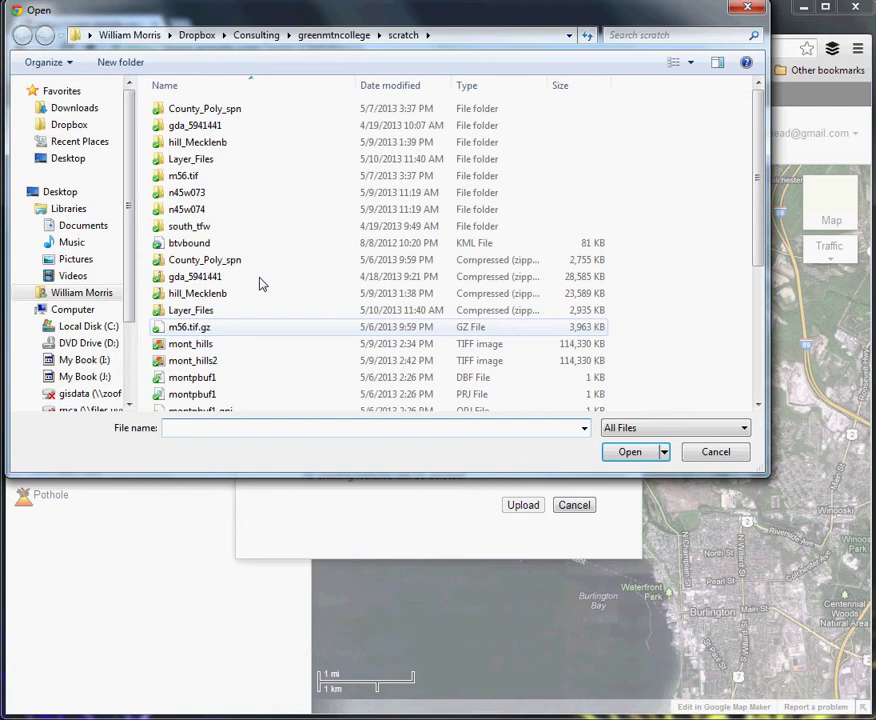
click(201, 244)
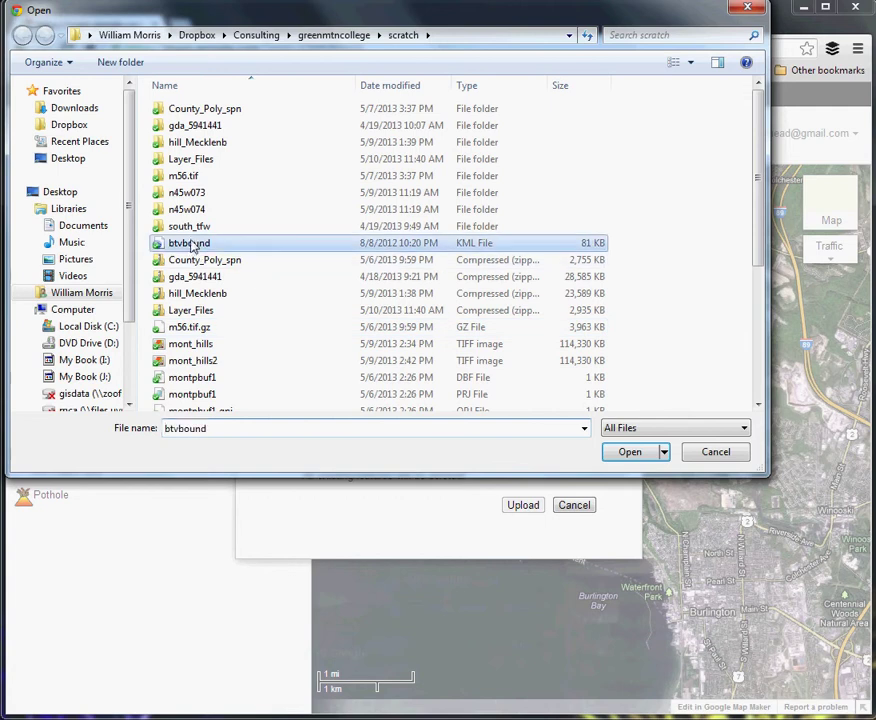
click(628, 455)
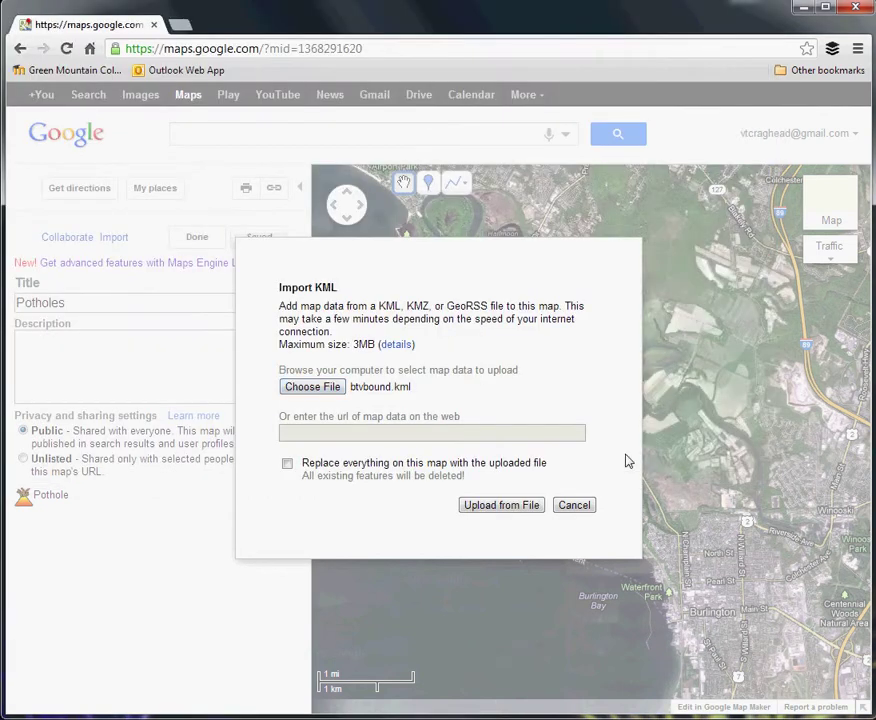
click(501, 505)
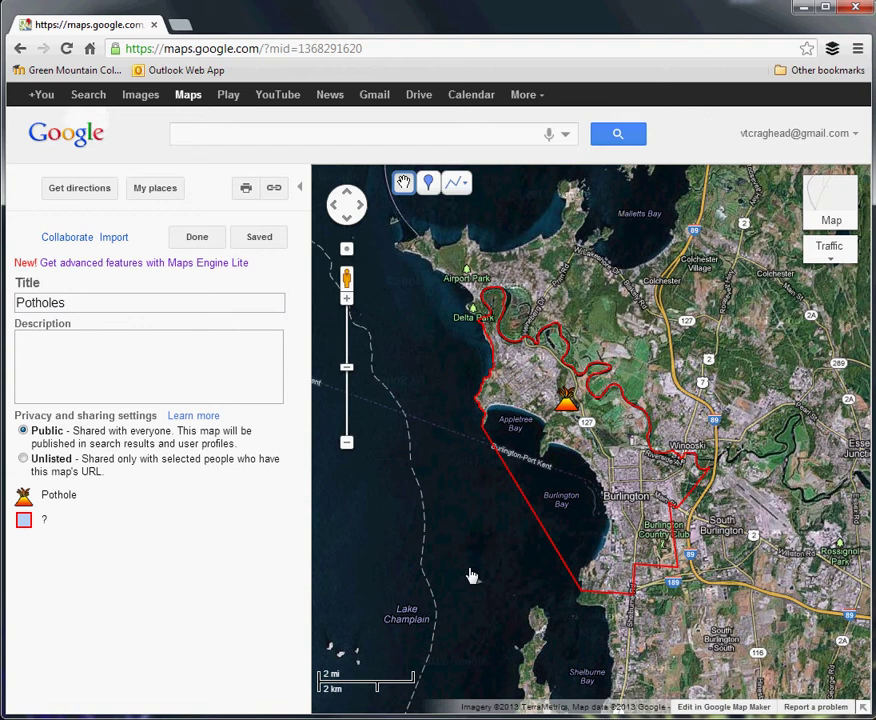
Select the red Burlington boundary outline to edit its points.
click(530, 381)
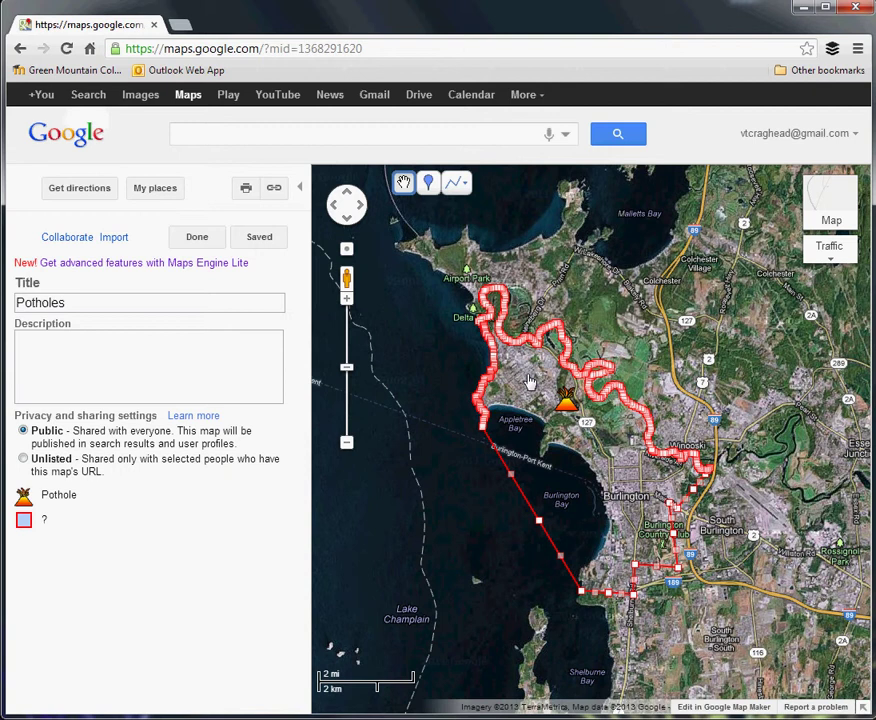
click(526, 397)
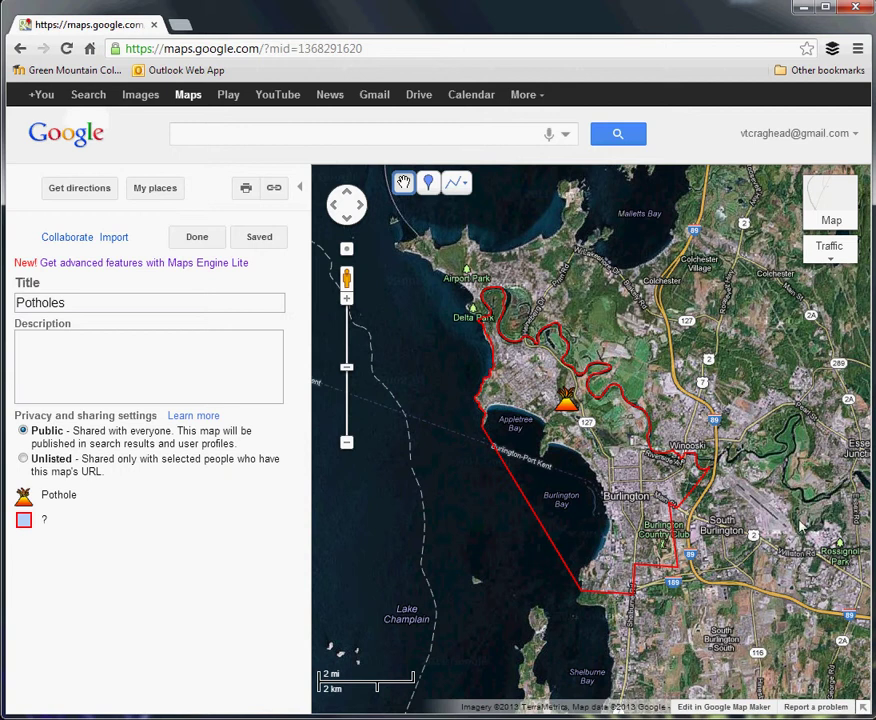
click(470, 381)
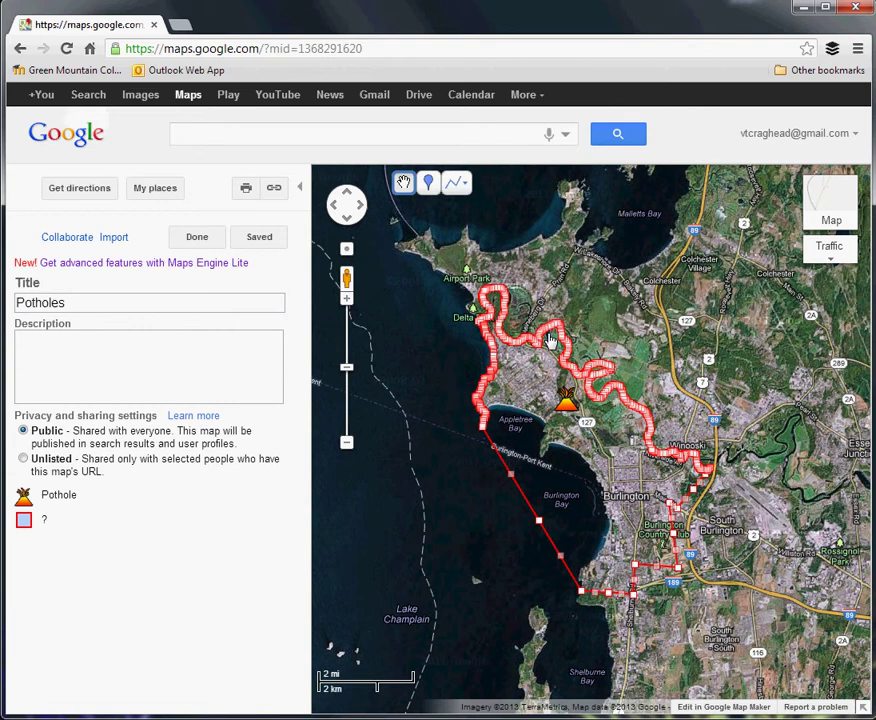
Title the red outline 'Boundary' and give it a yellow line 5 pixels wide.
click(546, 343)
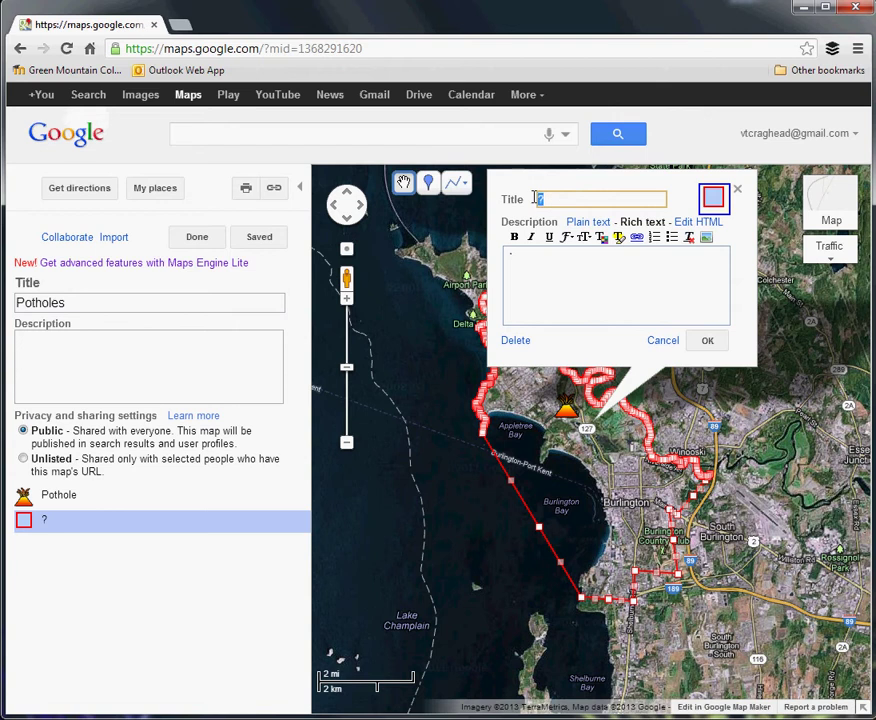
text(Boundary)
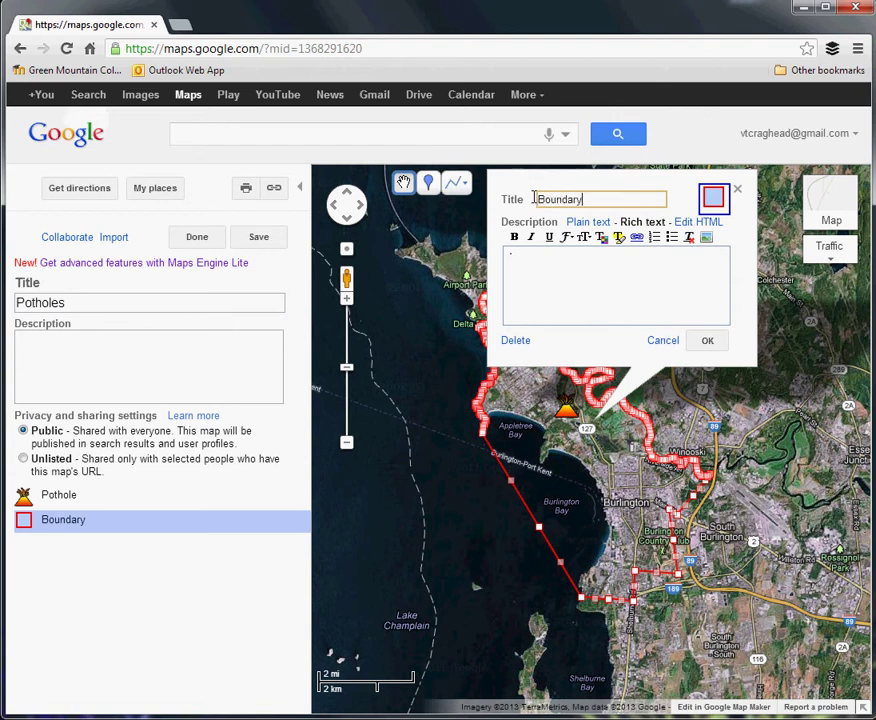
click(713, 198)
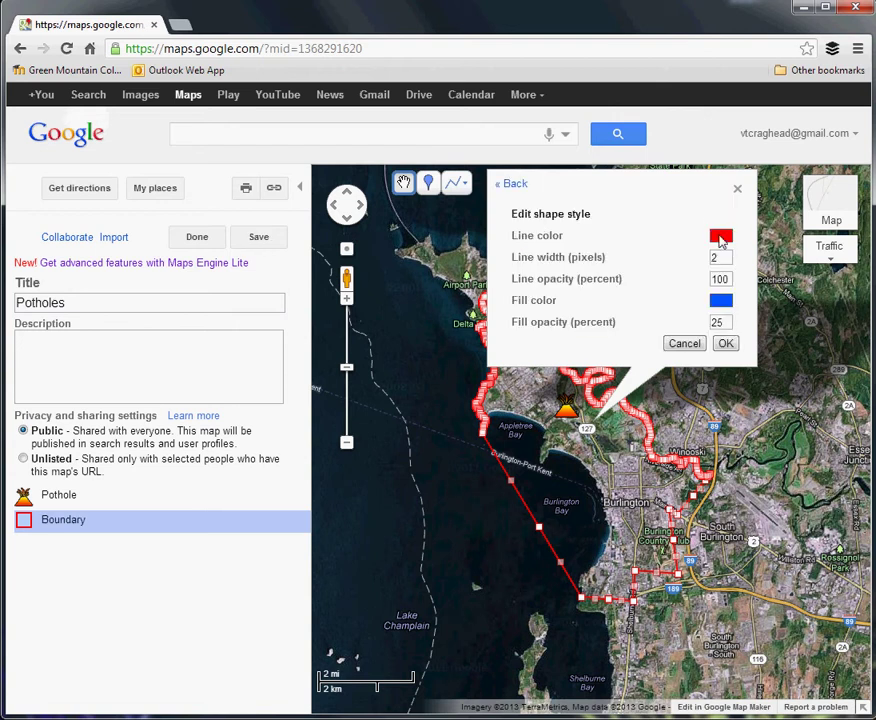
click(720, 236)
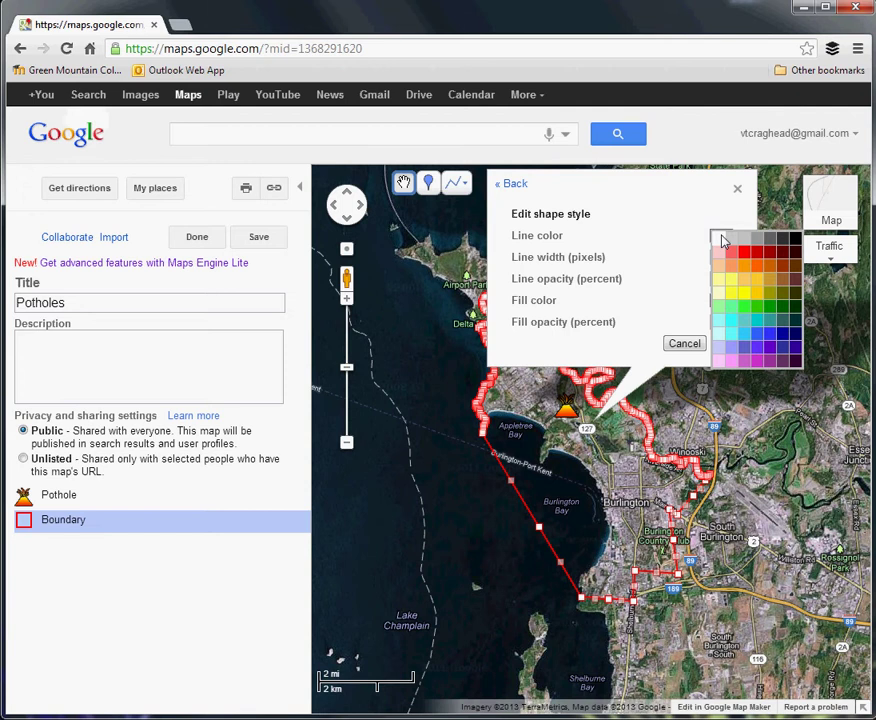
click(742, 282)
double_click(714, 259)
text(5)
click(725, 343)
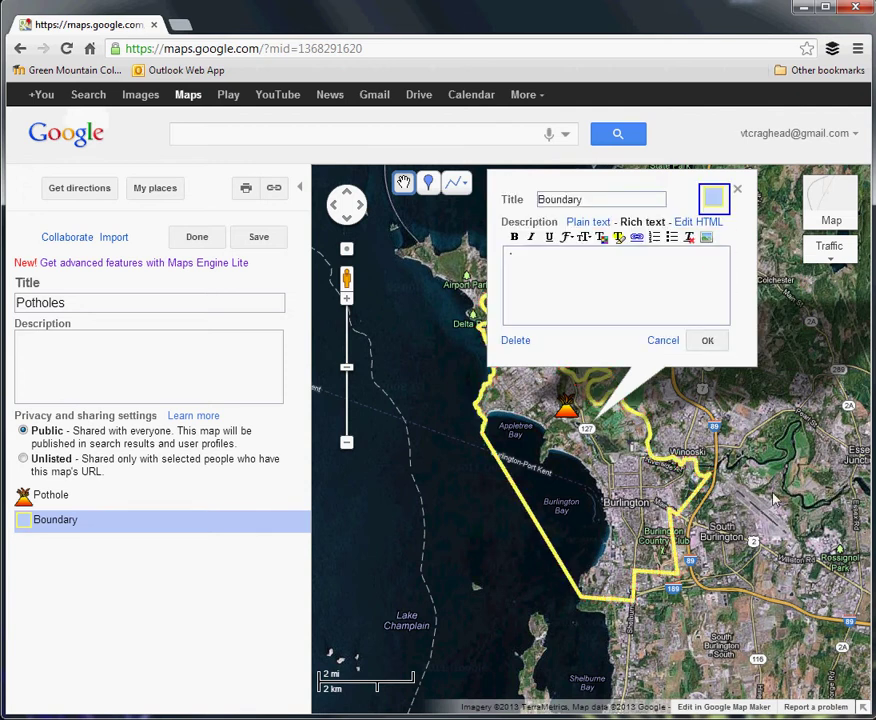
click(712, 343)
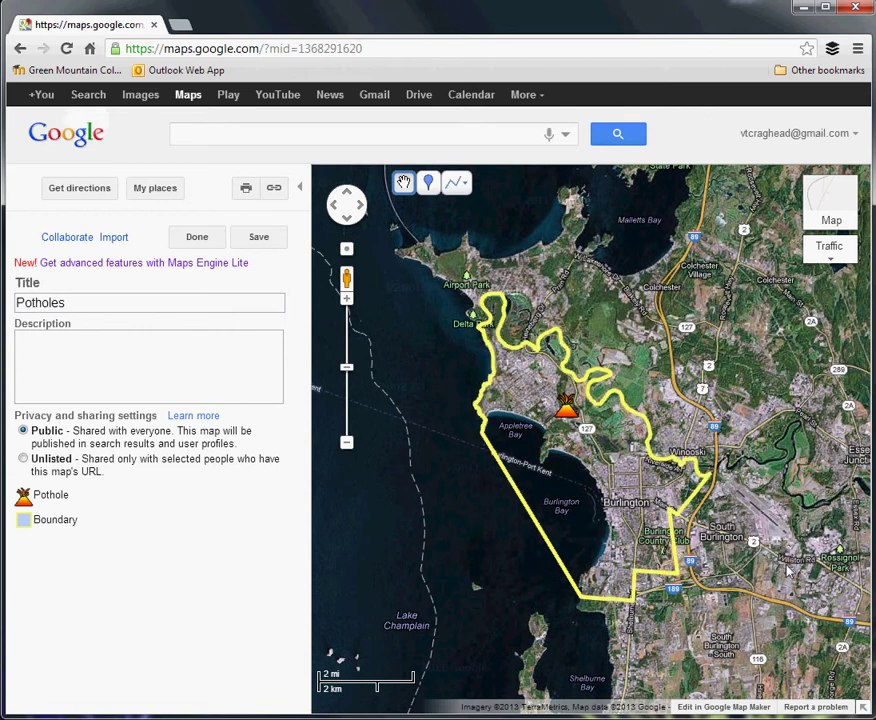
Zoom into Burlington and drop a placemark downtown titled 'Another Pothole'.
drag(668, 540, 680, 553)
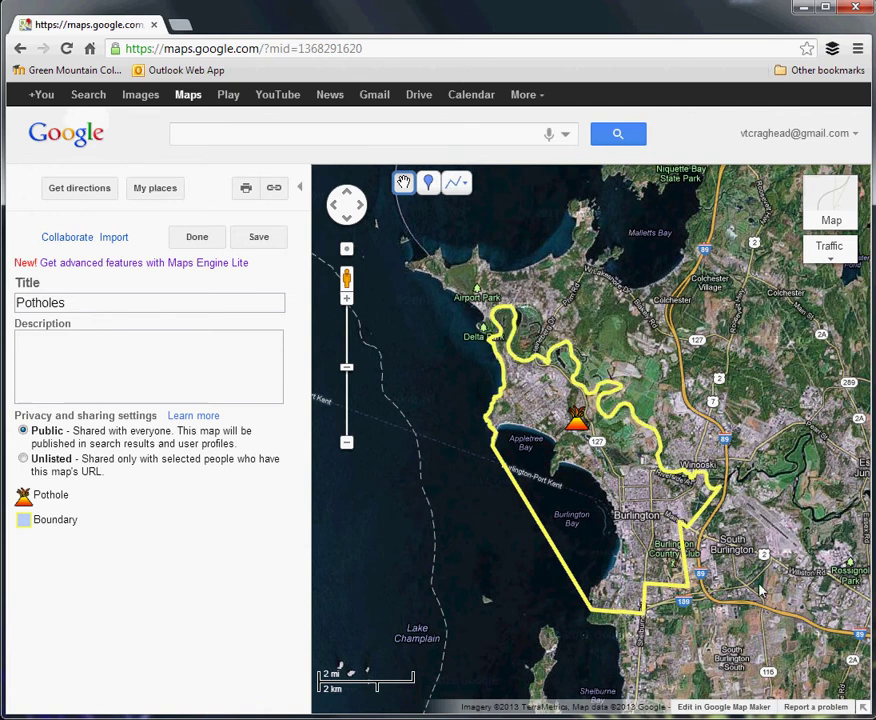
click(683, 592)
scroll(612, 505, up, 2)
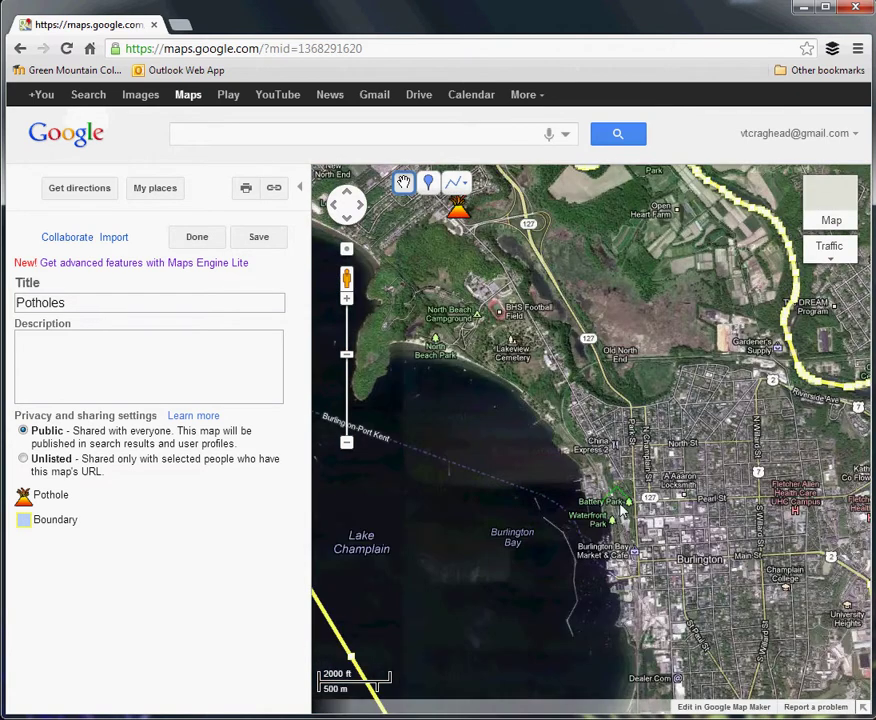
click(429, 186)
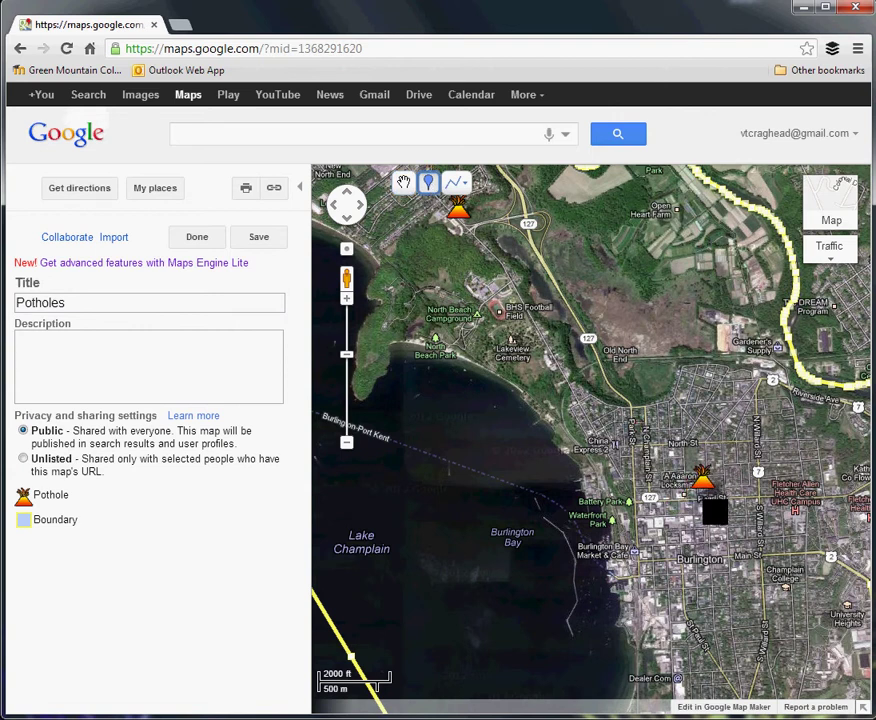
click(703, 482)
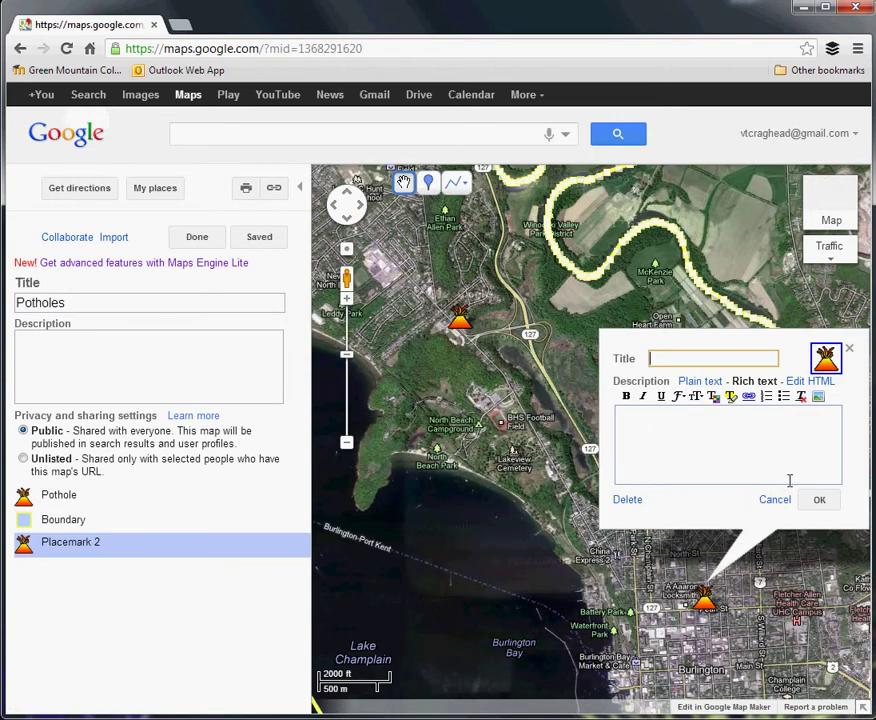
text(Another P)
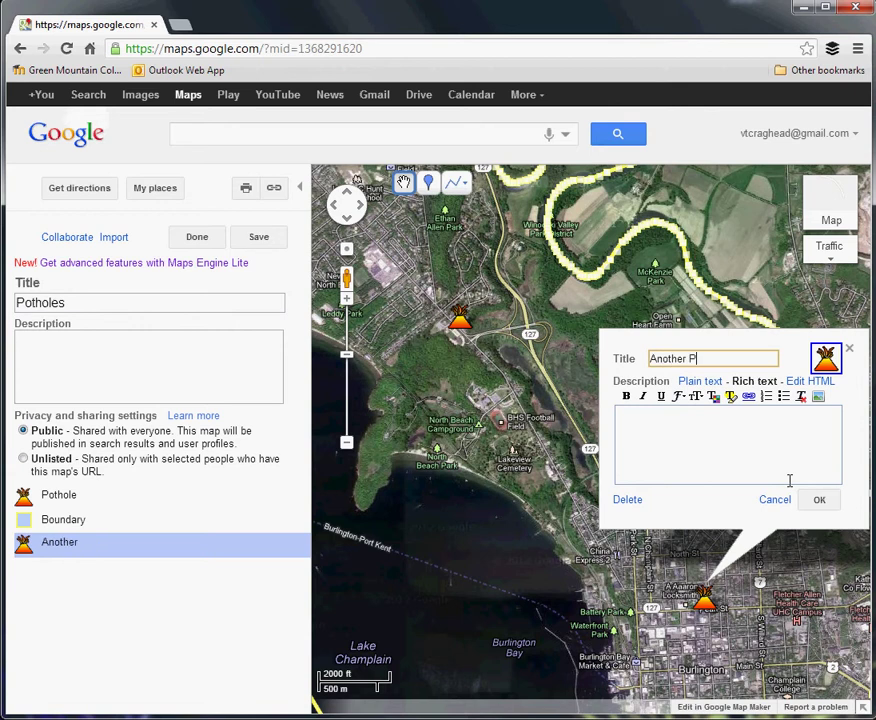
text(othole)
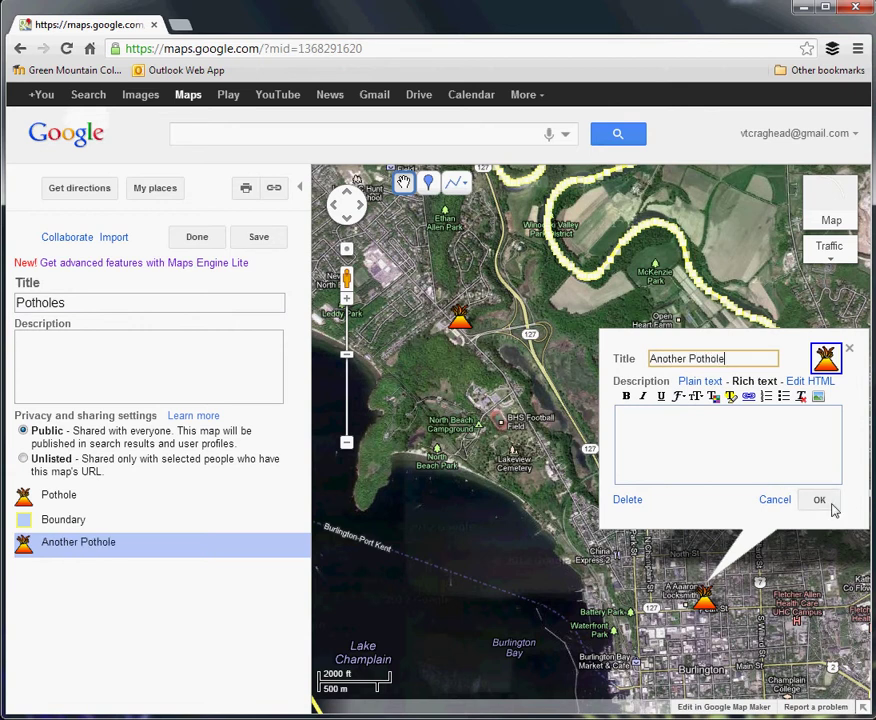
click(824, 502)
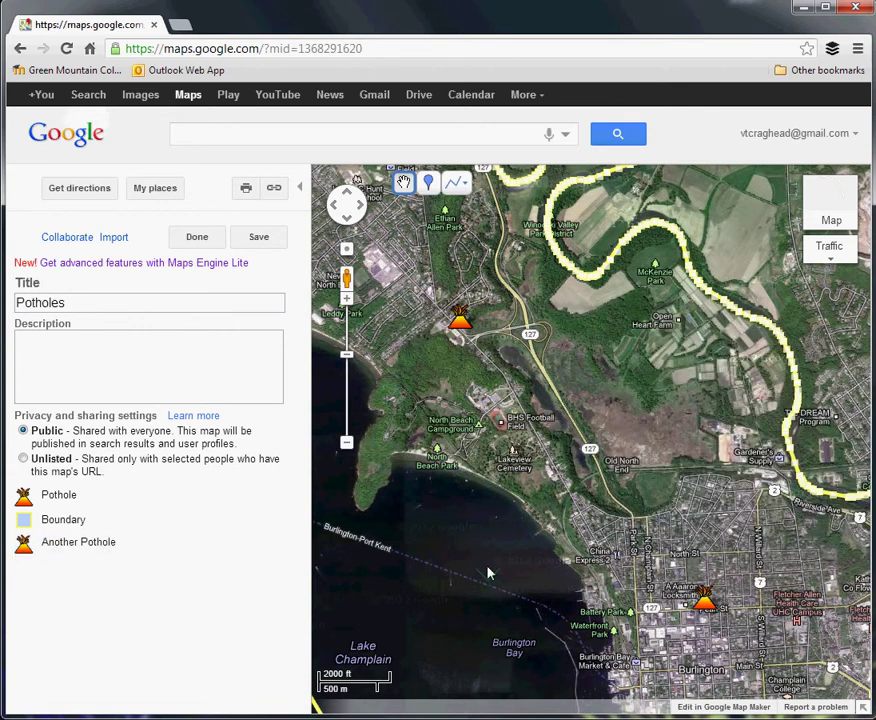
Zoom out one level and pan until both potholes and the yellow Boundary are visible.
scroll(515, 590, down, 2)
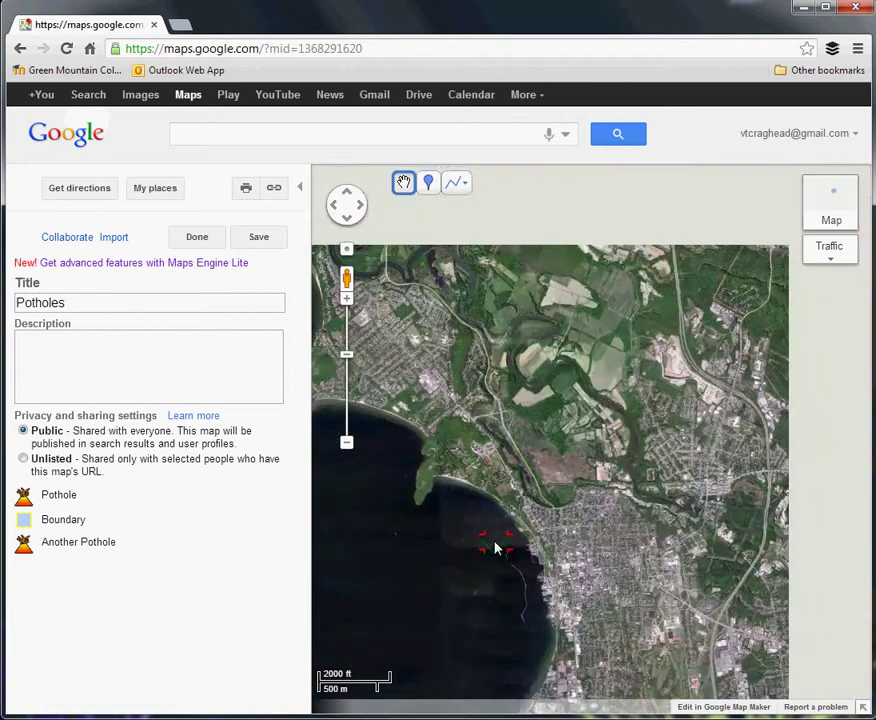
drag(371, 628, 432, 610)
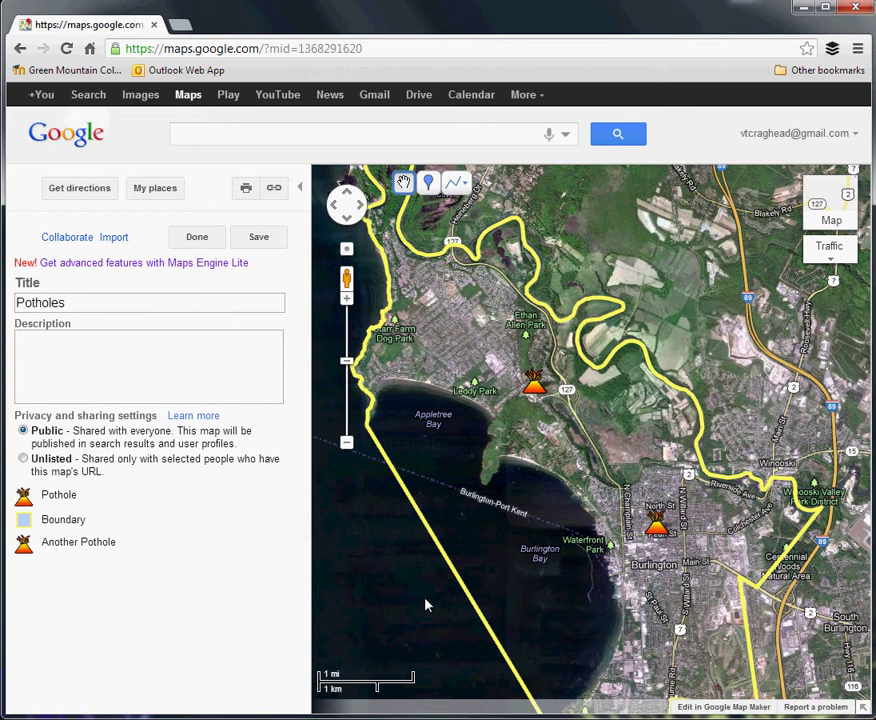
Open the map's share link and inspect its latitude 44.494791 and longitude -73.225422.
click(274, 189)
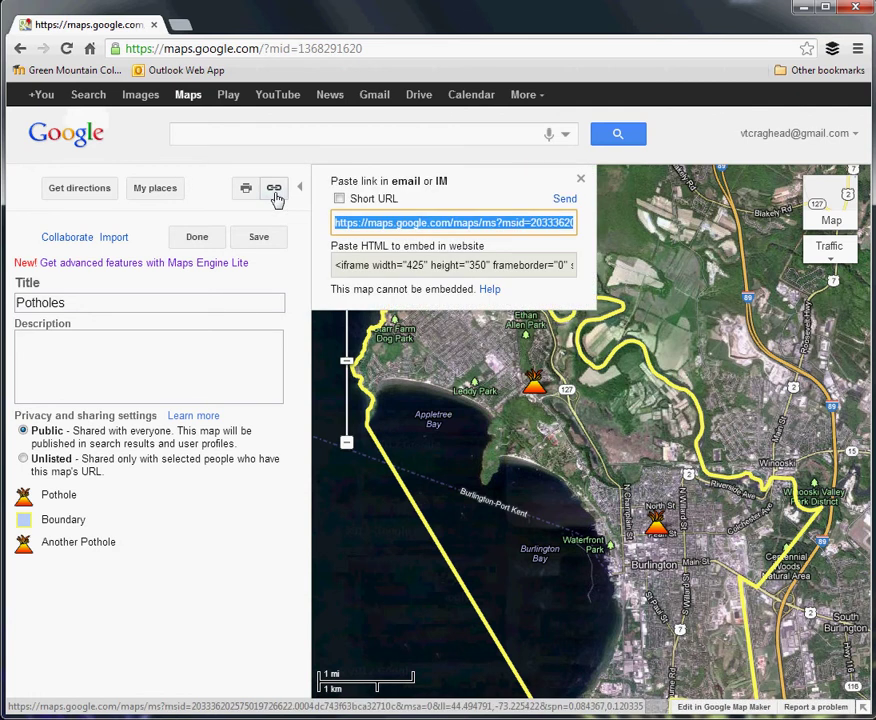
click(364, 223)
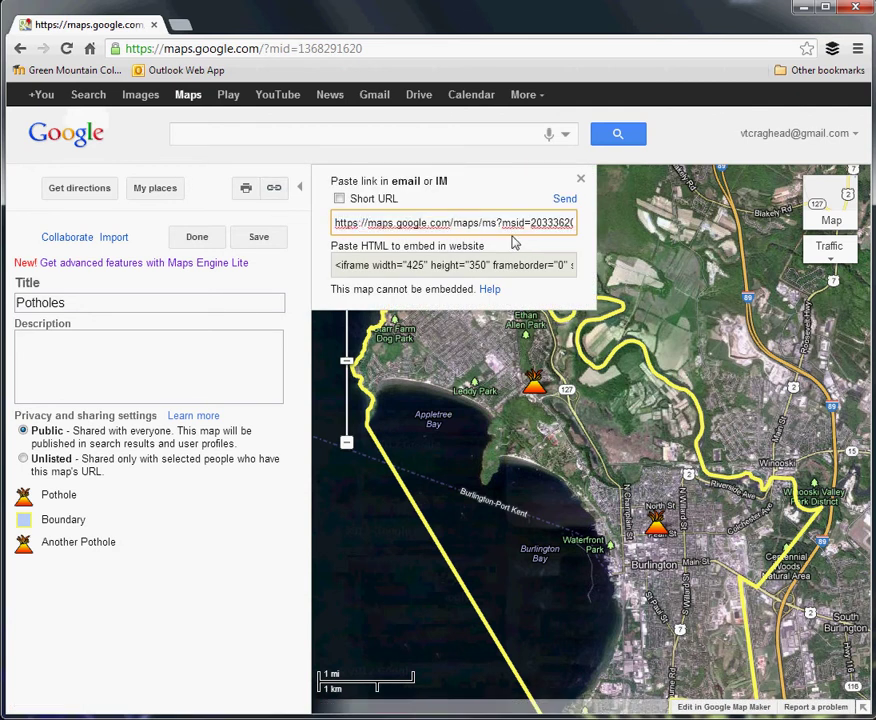
triple_click(538, 226)
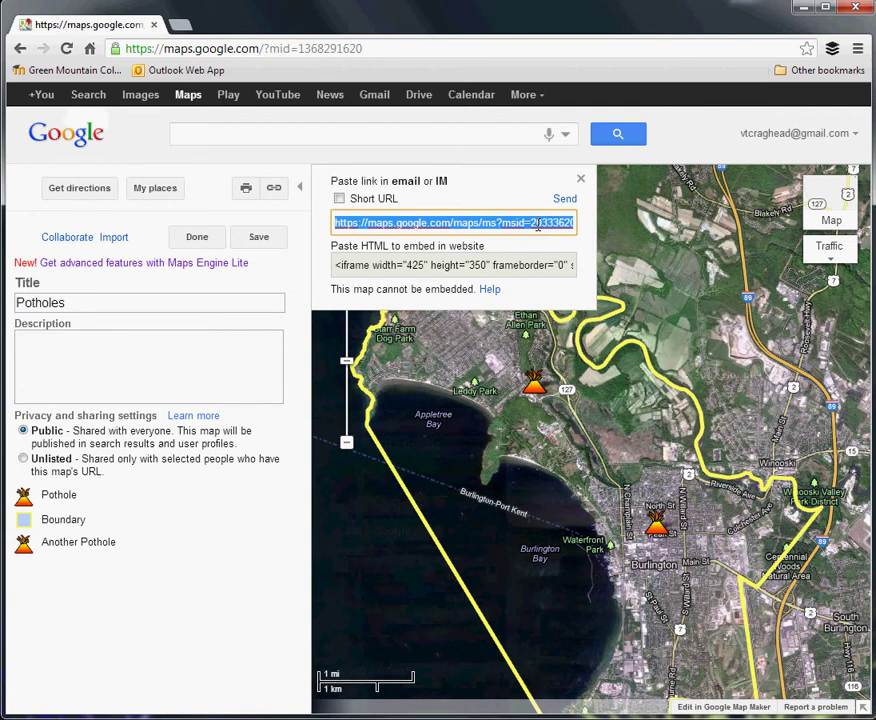
key(End)
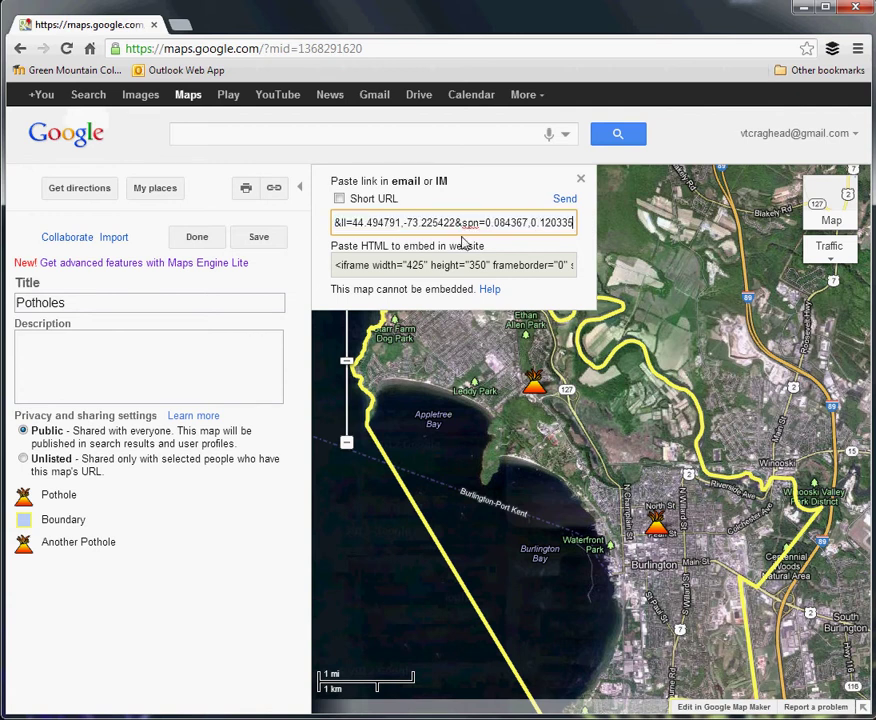
drag(352, 223, 402, 220)
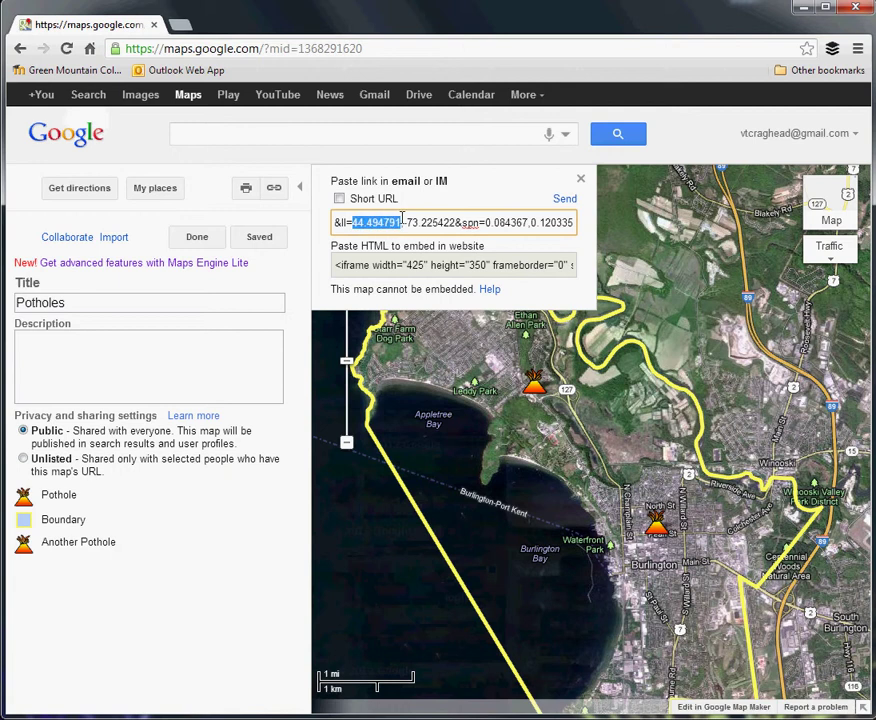
click(407, 226)
click(407, 224)
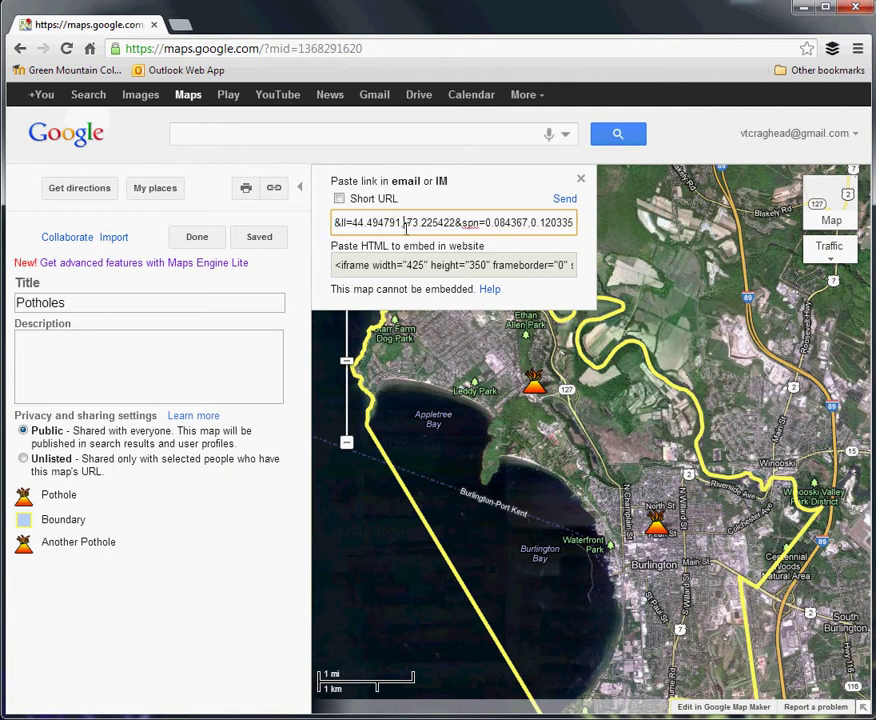
drag(404, 223, 458, 224)
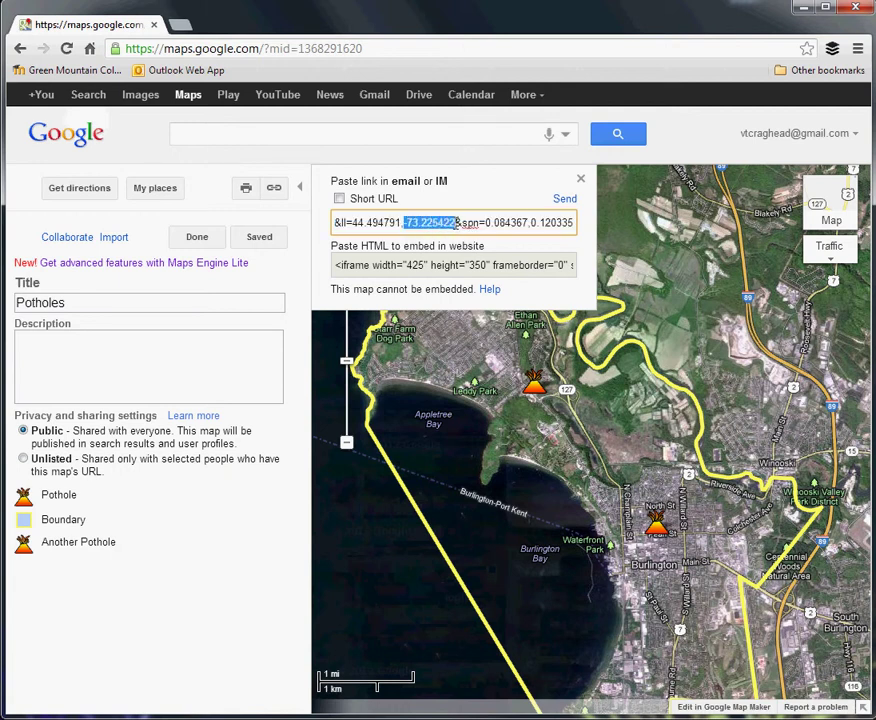
click(458, 224)
click(504, 231)
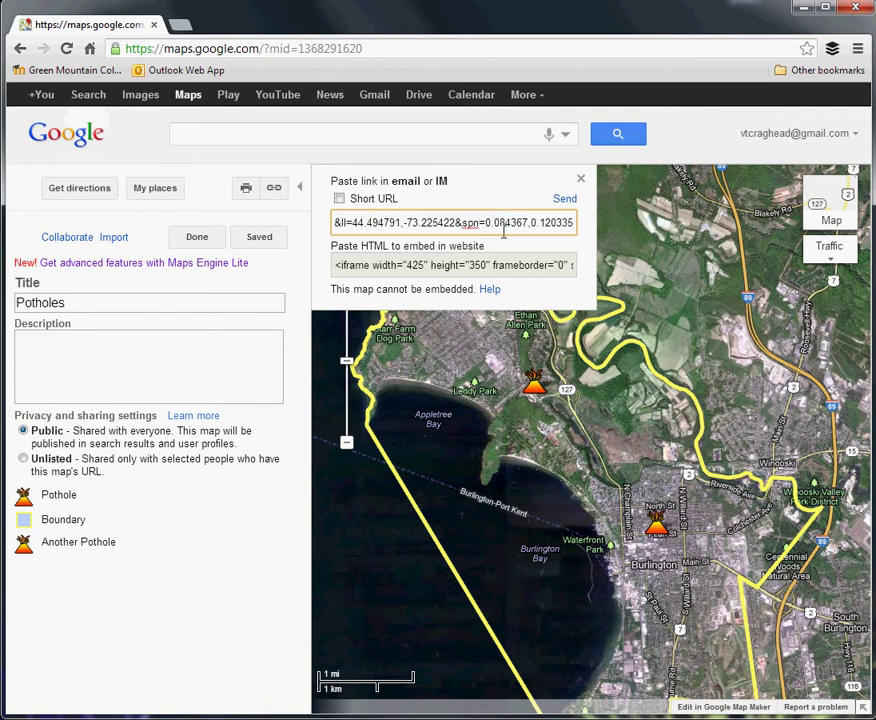
key(Home)
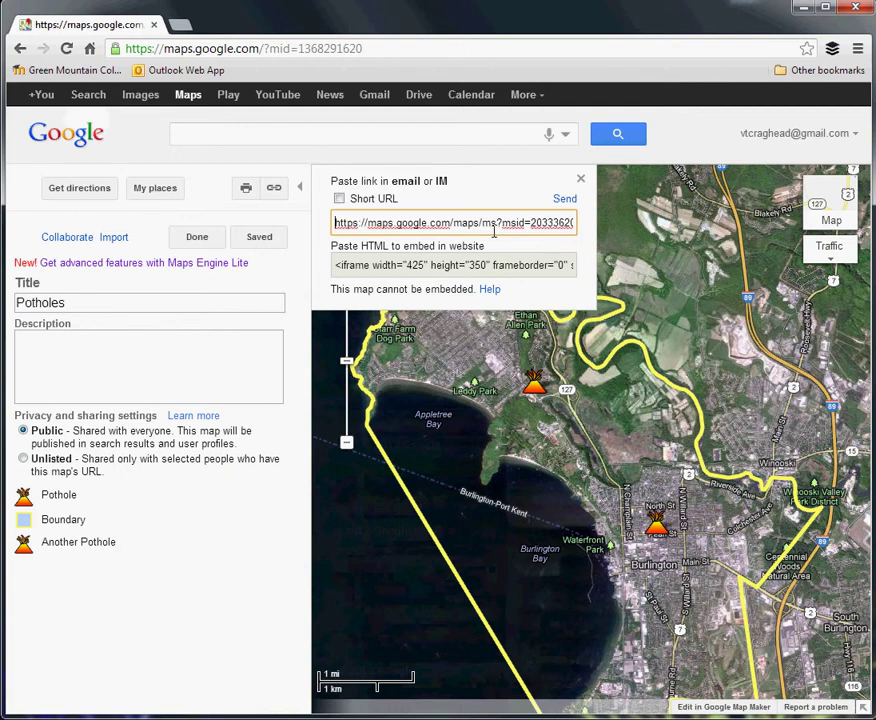
click(339, 198)
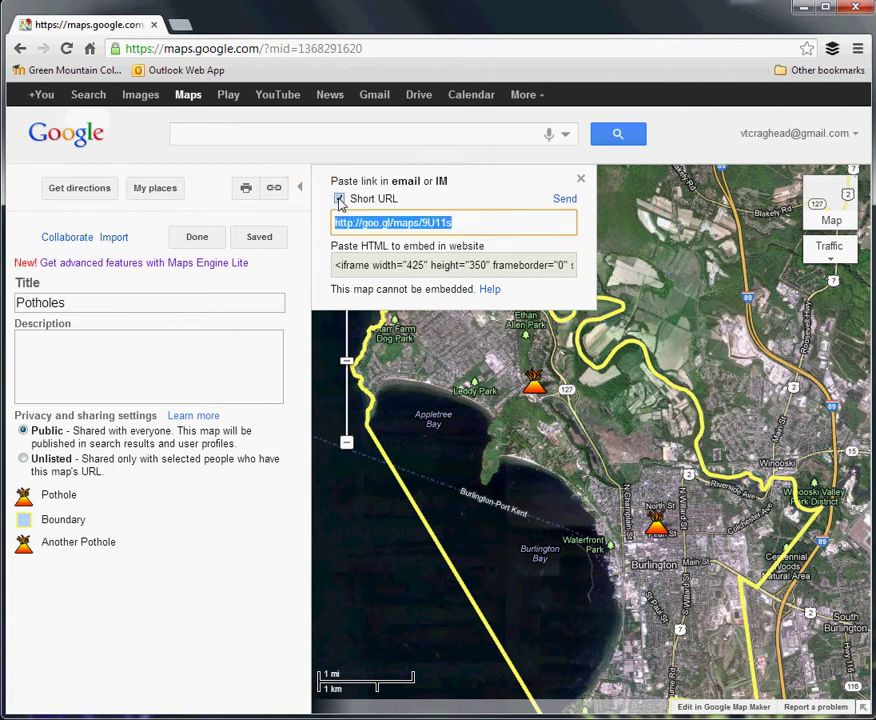
click(479, 222)
click(179, 23)
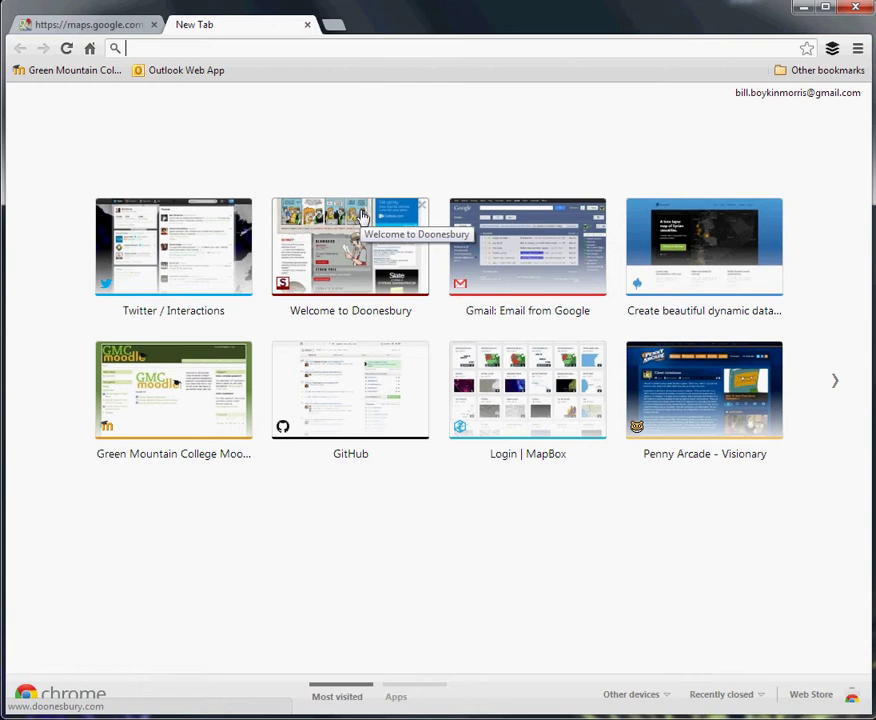
Load the pasted goo.gl link, confirm the Potholes map appears, then close that tab.
text(http://goo.gl/maps/8U11s)
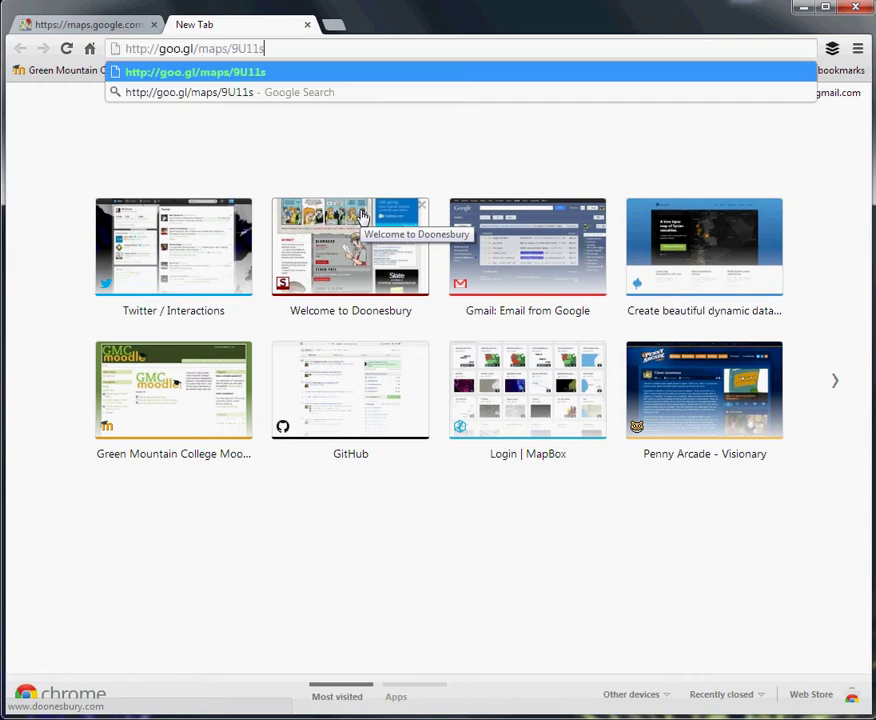
key(Return)
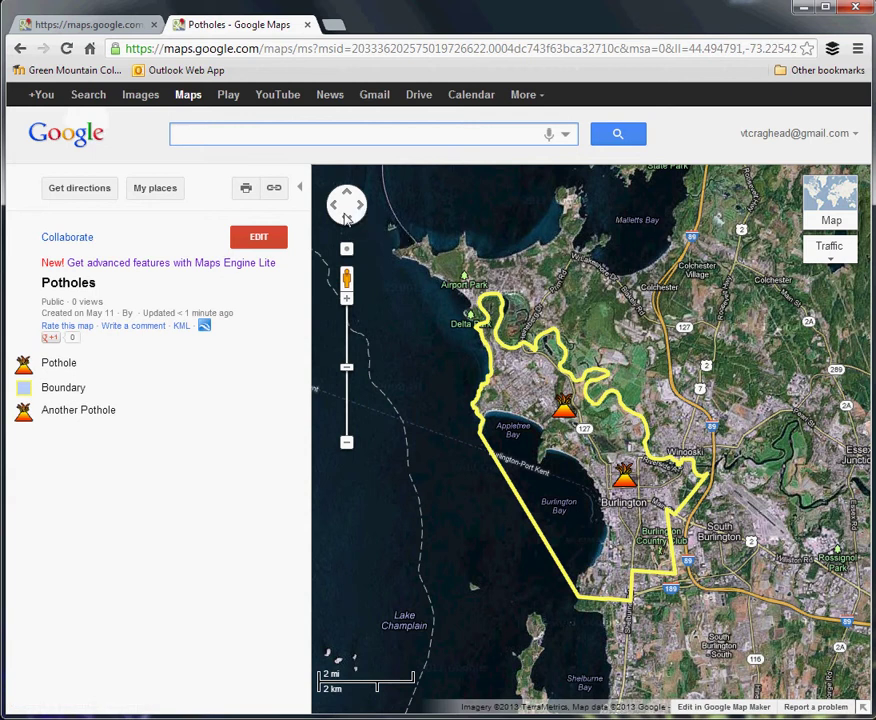
click(308, 25)
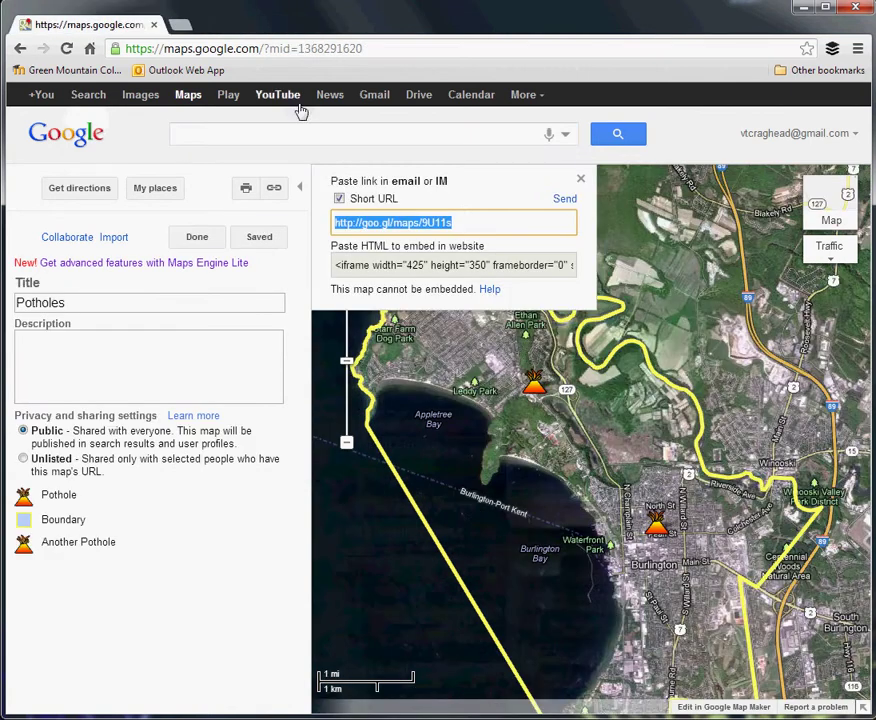
Open the Collaborate invitation form and focus the collaborators' address box.
click(67, 238)
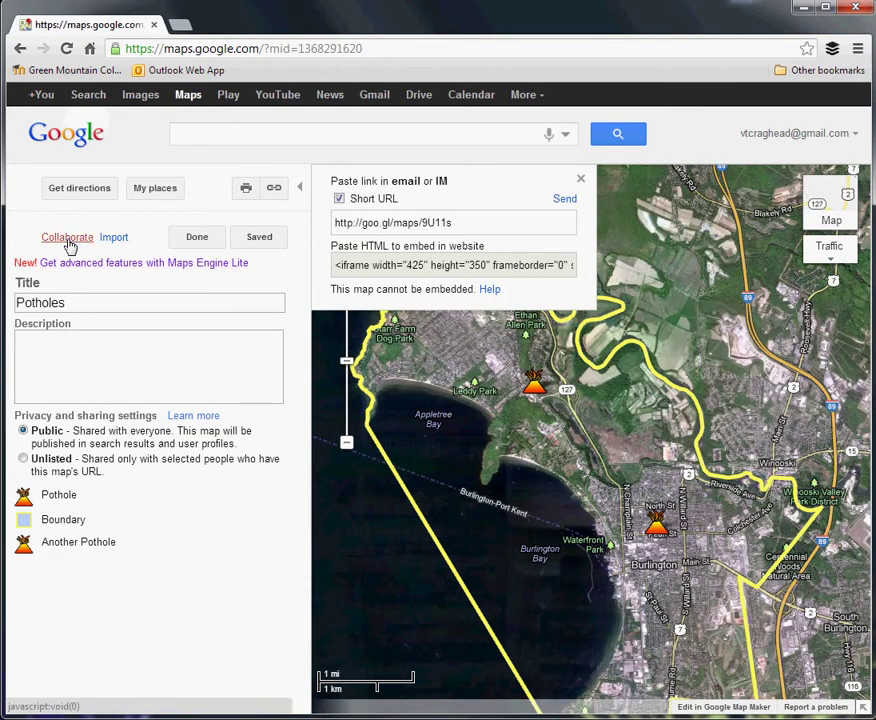
click(321, 300)
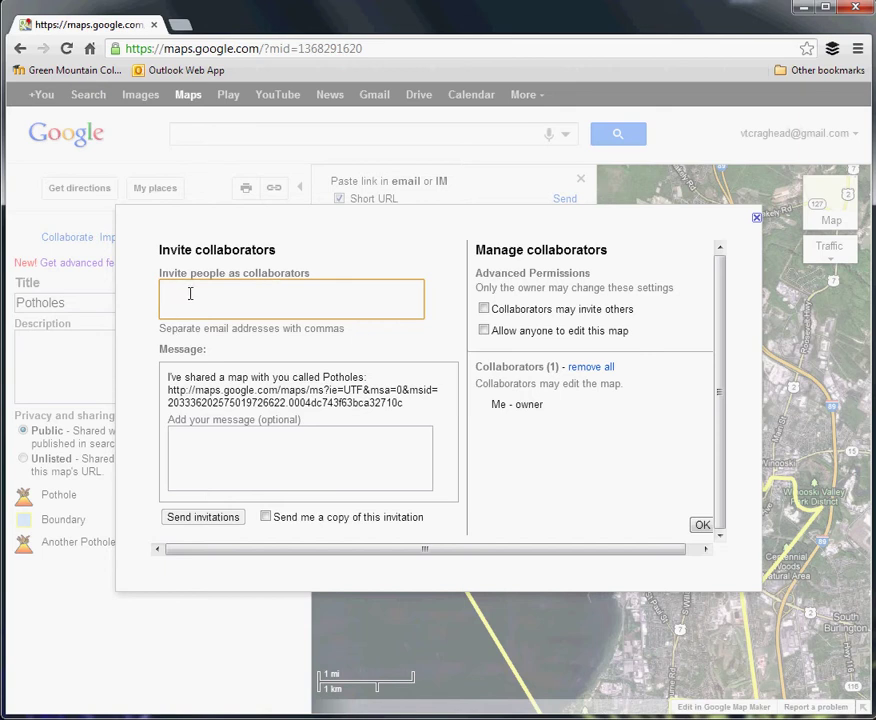
Add the message 'Hey; add the potholes you've seen to this map.', allow anyone to edit, and close the popups.
click(227, 434)
text(Hey; add the potholes you've seen to this map)
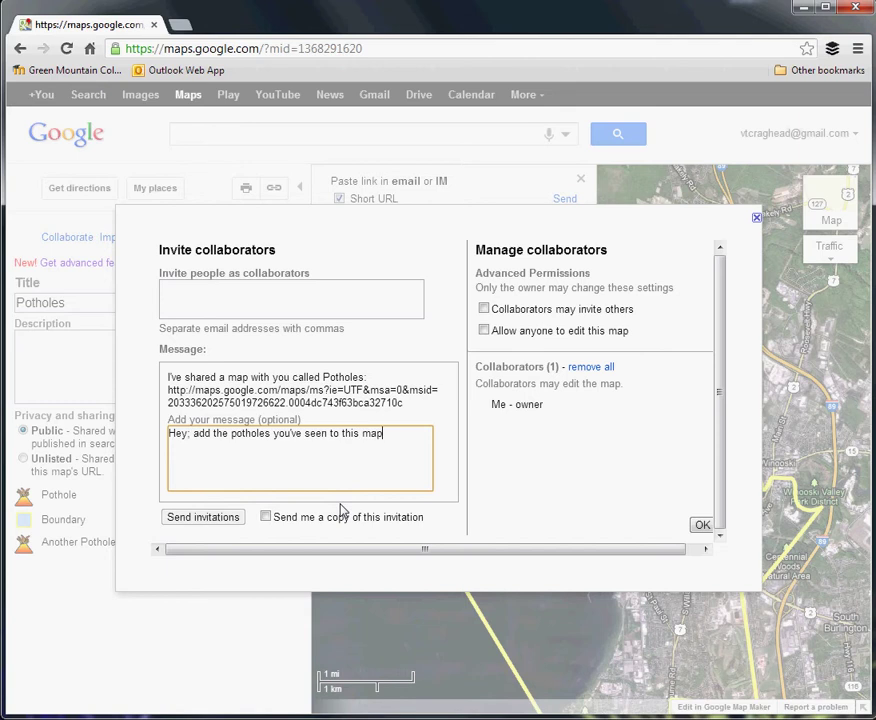
text(.)
click(485, 331)
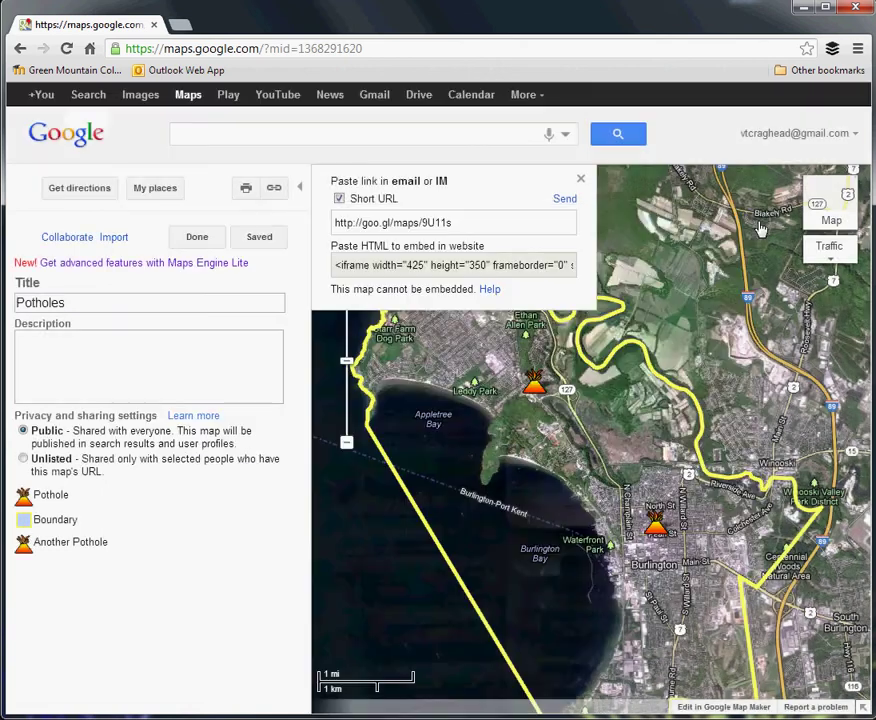
click(580, 179)
scroll(662, 510, down, 1)
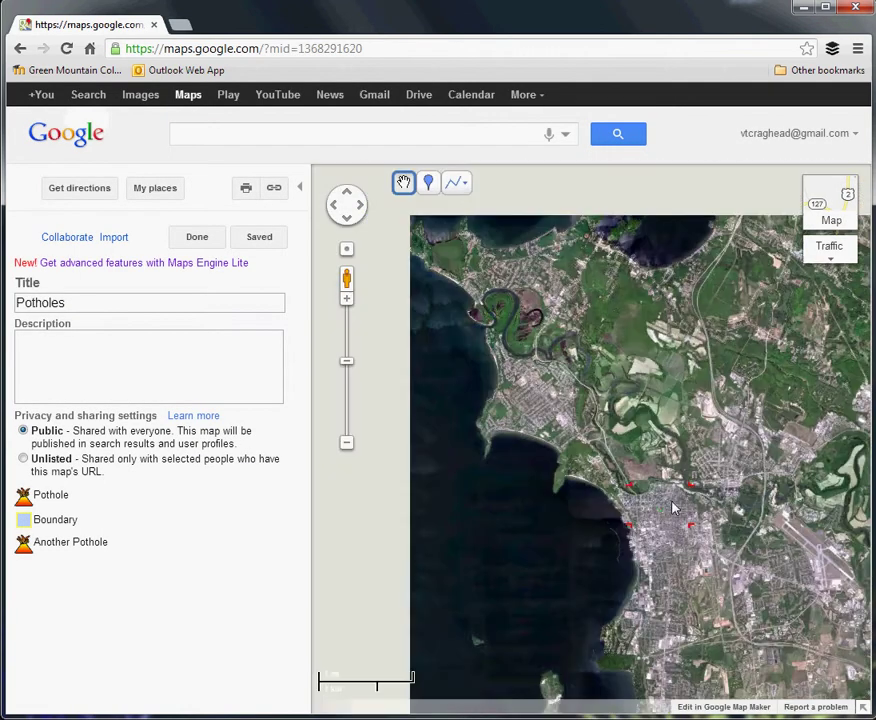